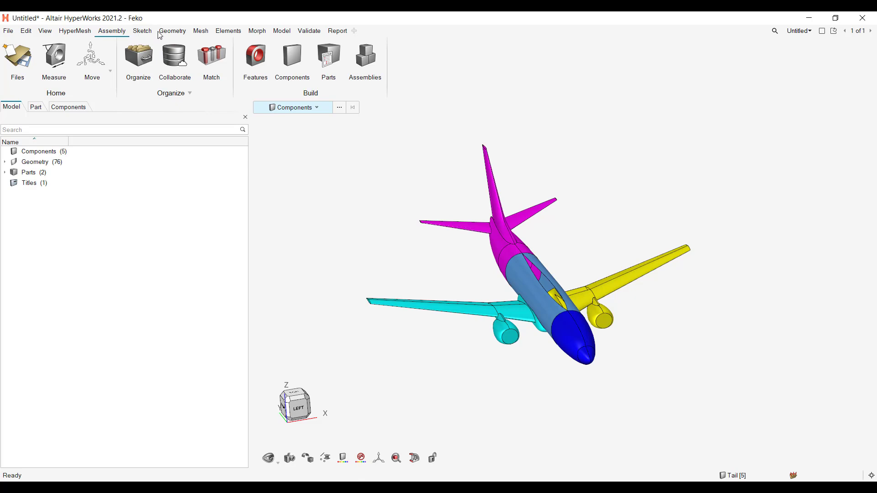
# Bring up the geometry editing tools and examine the aircraft's nose, fuselage, wings and engines from several angles.
pyautogui.click(137, 31)
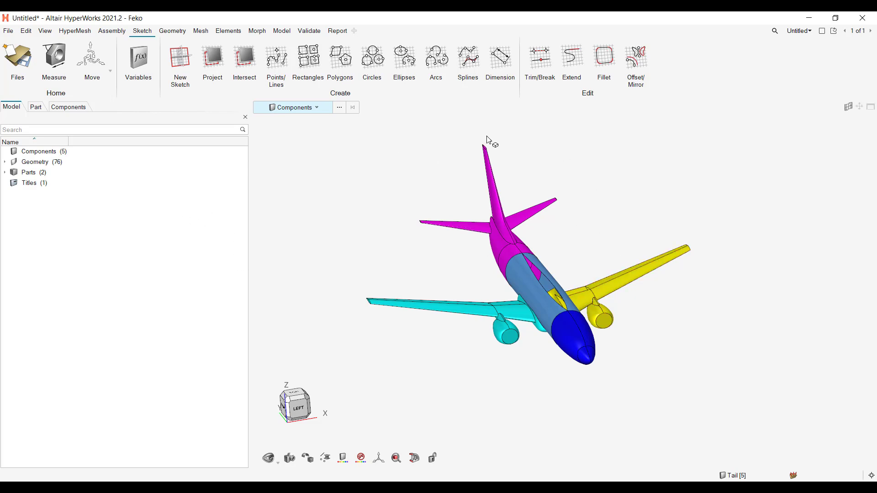
pyautogui.click(172, 31)
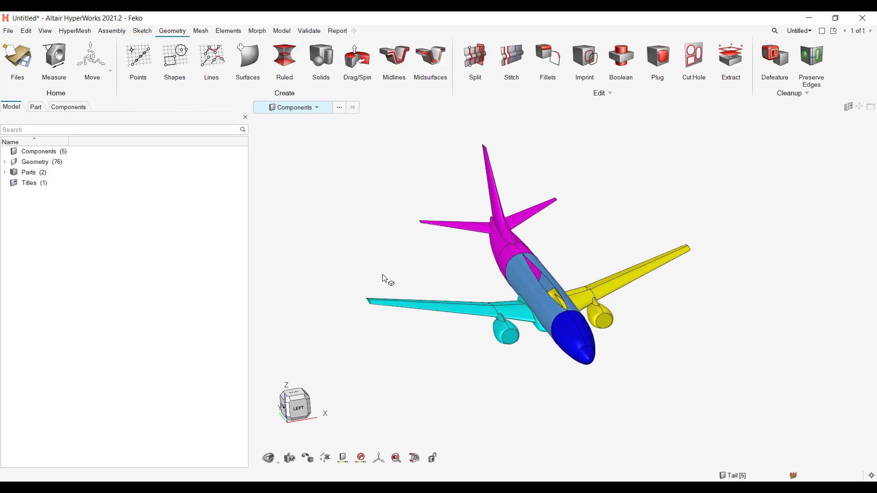
pyautogui.moveTo(673, 338); pyautogui.dragTo(657, 348, button='middle')
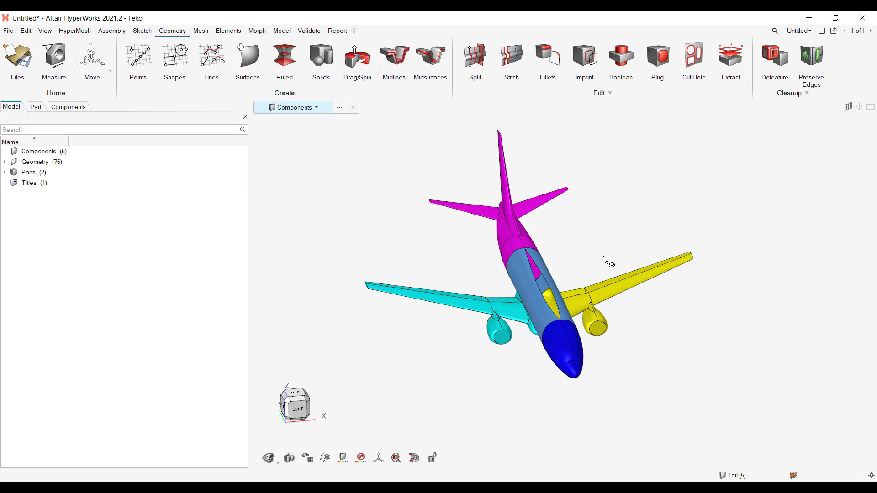
pyautogui.keyDown('ctrl'); pyautogui.moveTo(596, 246); pyautogui.dragTo(552, 295); pyautogui.keyUp('ctrl')
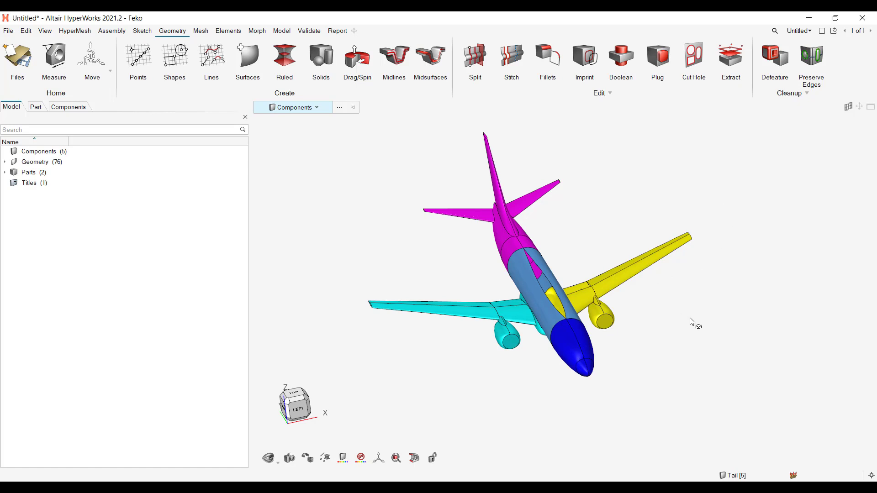
pyautogui.keyDown('ctrl'); pyautogui.moveTo(692, 322); pyautogui.dragTo(673, 337); pyautogui.keyUp('ctrl')
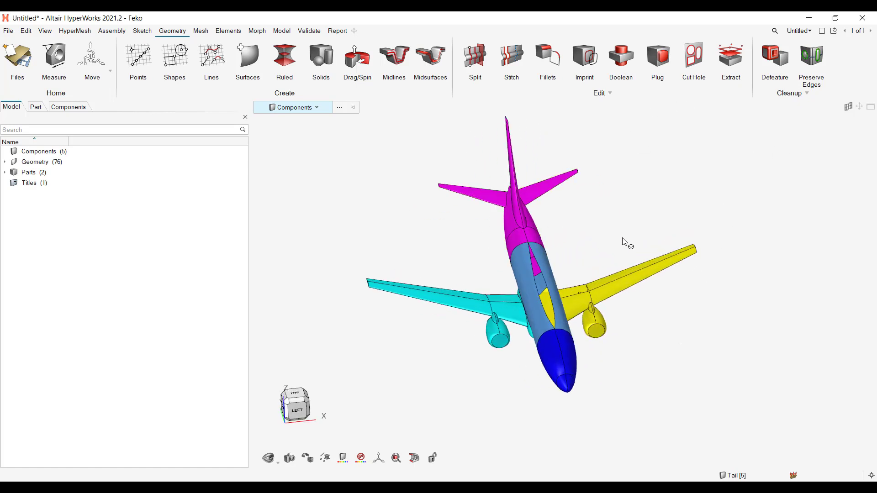
pyautogui.moveTo(769, 233)
pyautogui.keyDown('ctrl'); pyautogui.mouseDown()
pyautogui.moveTo(836, 265)
pyautogui.moveTo(661, 336)
pyautogui.moveTo(658, 348)
pyautogui.moveTo(681, 349)
pyautogui.moveTo(633, 246)
pyautogui.moveTo(621, 281)
pyautogui.mouseUp(); pyautogui.keyUp('ctrl')
pyautogui.moveTo(620, 281); pyautogui.dragTo(480, 226, button='middle')
pyautogui.scroll(5, 595, 224)
pyautogui.moveTo(814, 278)
pyautogui.mouseDown(button='middle')
pyautogui.moveTo(800, 303)
pyautogui.moveTo(757, 297)
pyautogui.moveTo(800, 303)
pyautogui.moveTo(720, 317)
pyautogui.moveTo(791, 311)
pyautogui.mouseUp(button='middle')
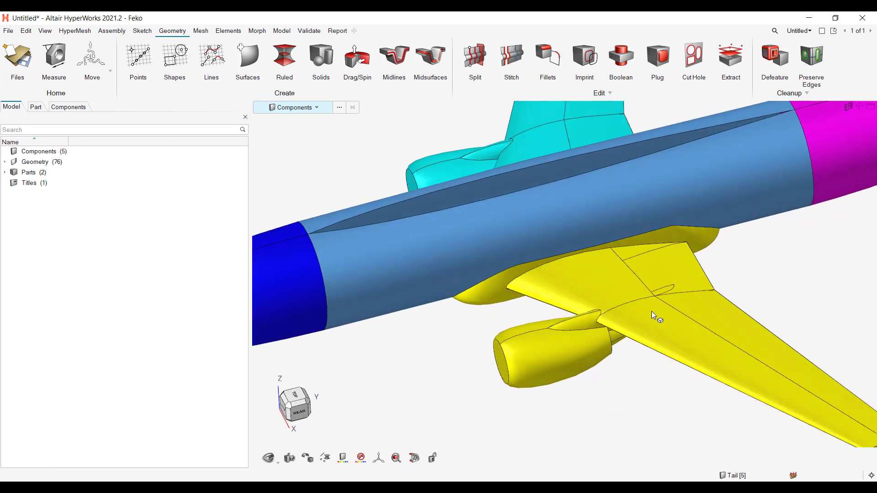
pyautogui.moveTo(651, 314); pyautogui.dragTo(698, 280, button='middle')
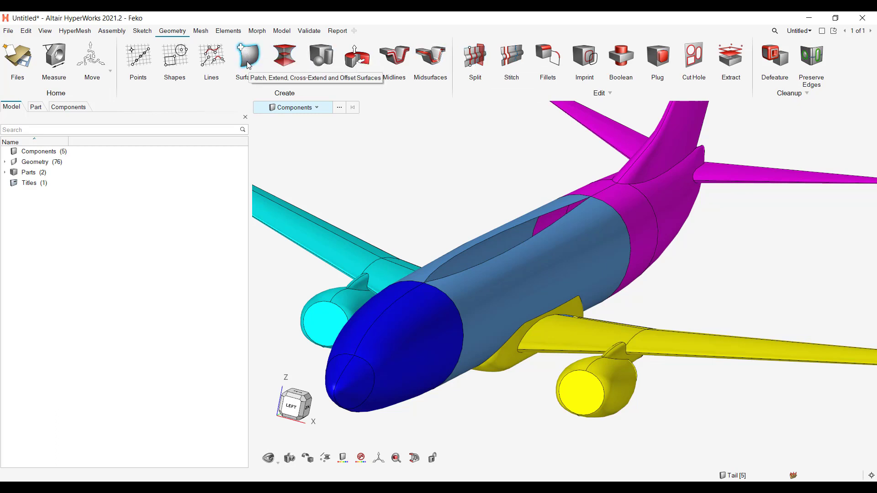
# Start the Stitch tool and inspect the free and shared edges along the fuselage opening, tail and wing roots.
pyautogui.click(506, 61)
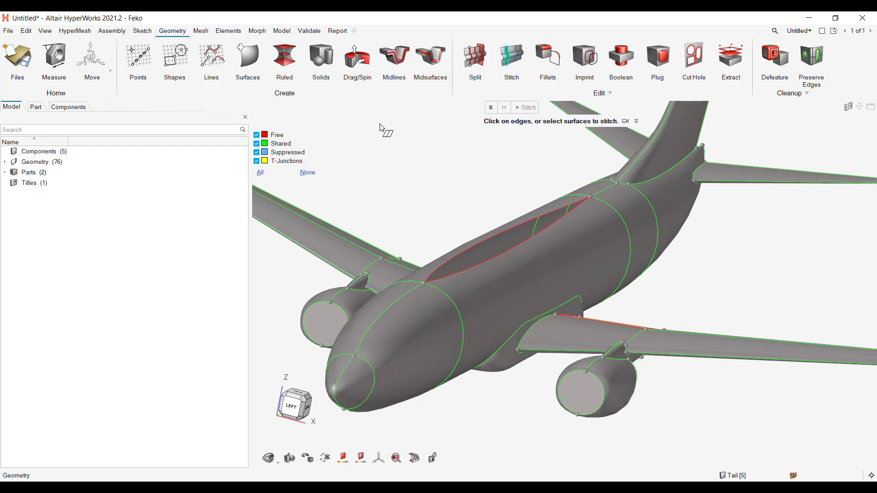
pyautogui.scroll(5, 502, 220)
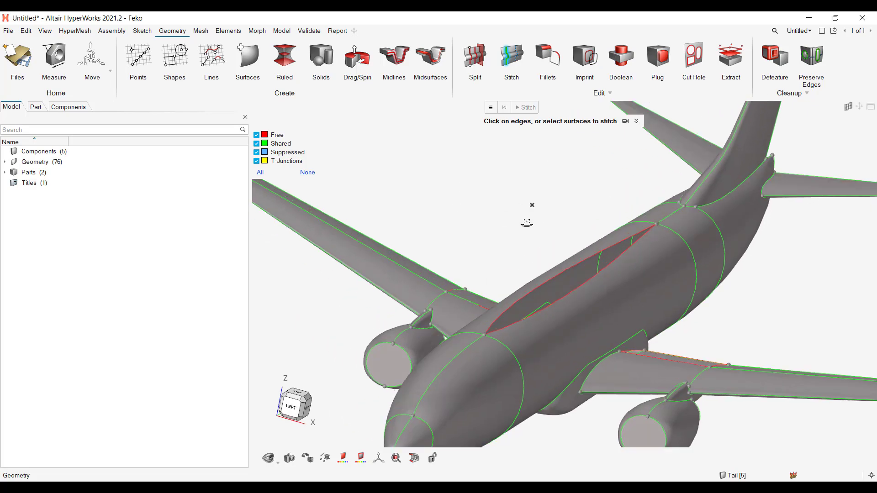
pyautogui.moveTo(526, 223); pyautogui.dragTo(590, 354, button='middle')
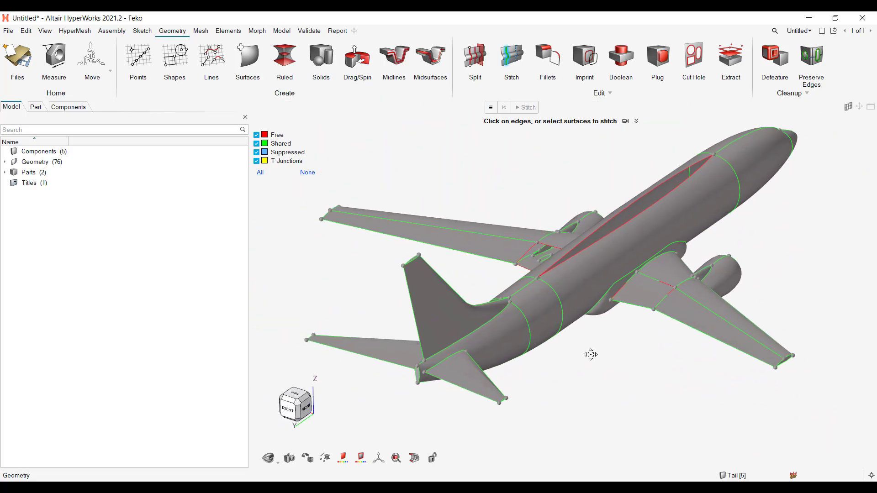
pyautogui.scroll(5, 568, 308)
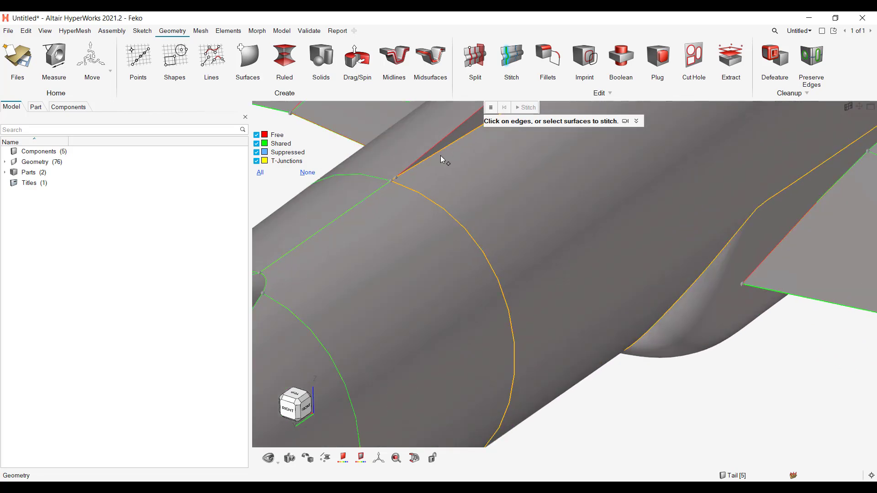
pyautogui.moveTo(360, 182); pyautogui.dragTo(459, 300, button='right')
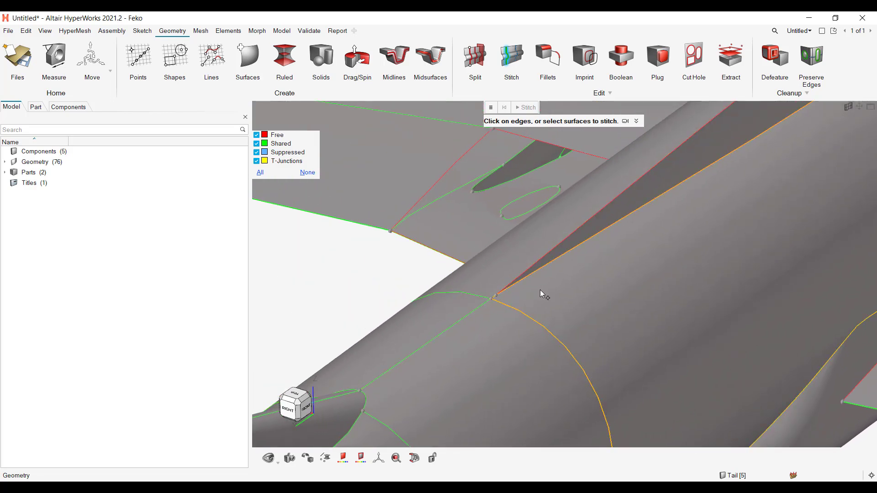
pyautogui.scroll(-6, 454, 240)
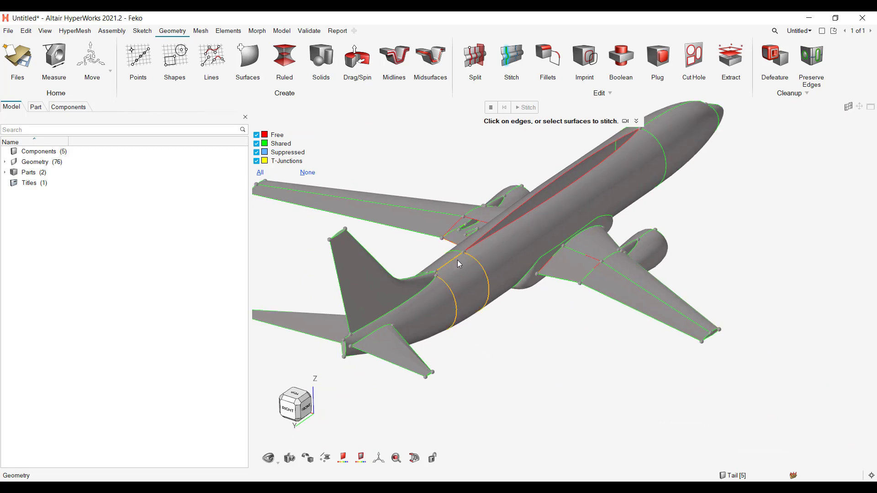
pyautogui.scroll(6, 465, 260)
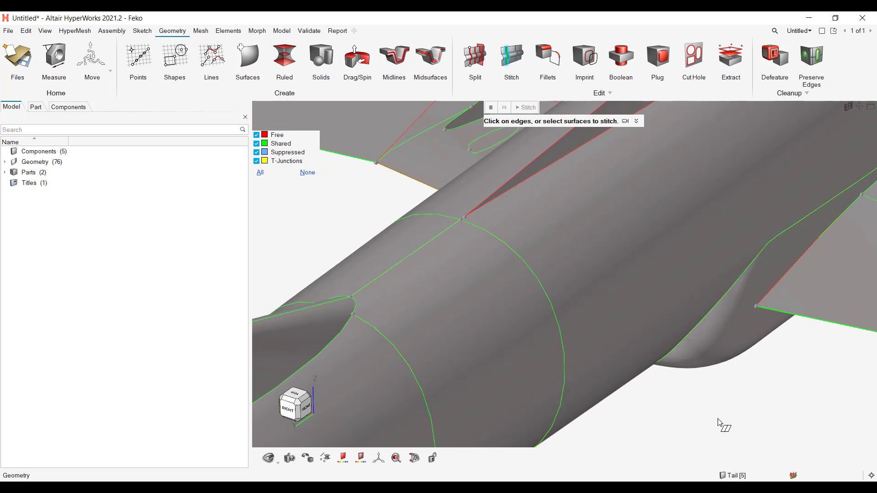
pyautogui.scroll(-8, 671, 402)
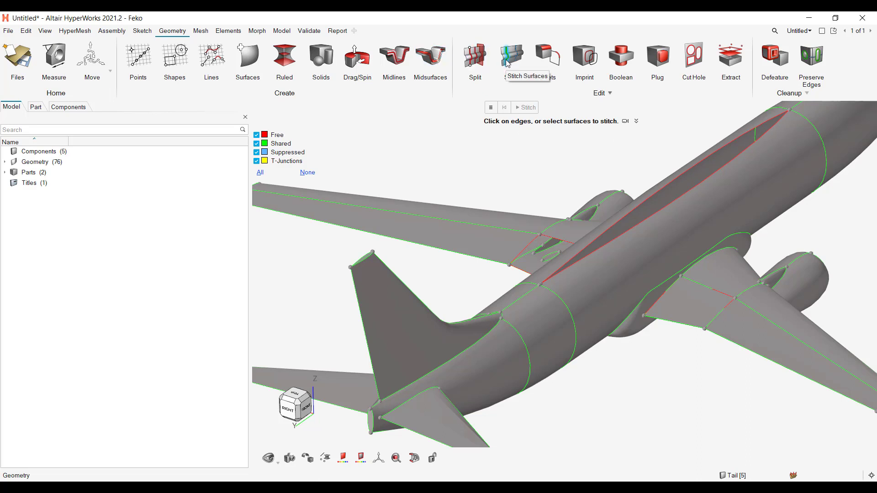
# Try the Topology edge display mode, return it to Automatic, and restart the Stitch tool.
pyautogui.click(343, 458)
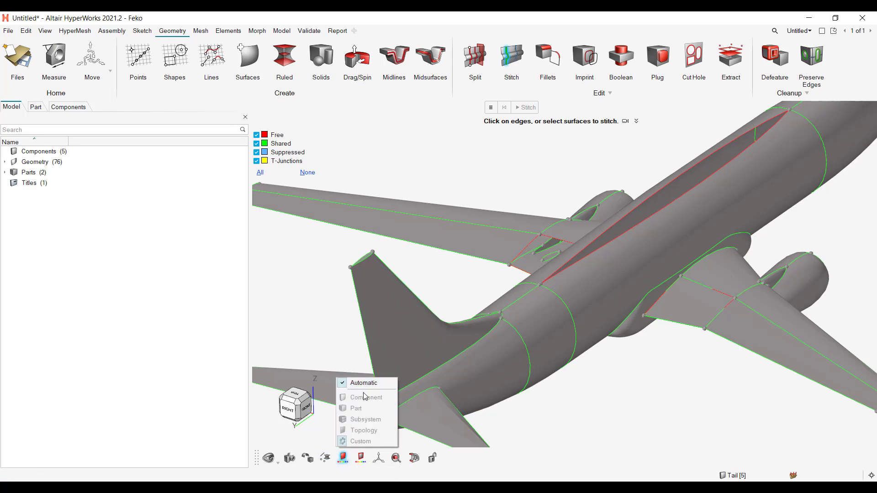
pyautogui.click(361, 458)
pyautogui.click(361, 459)
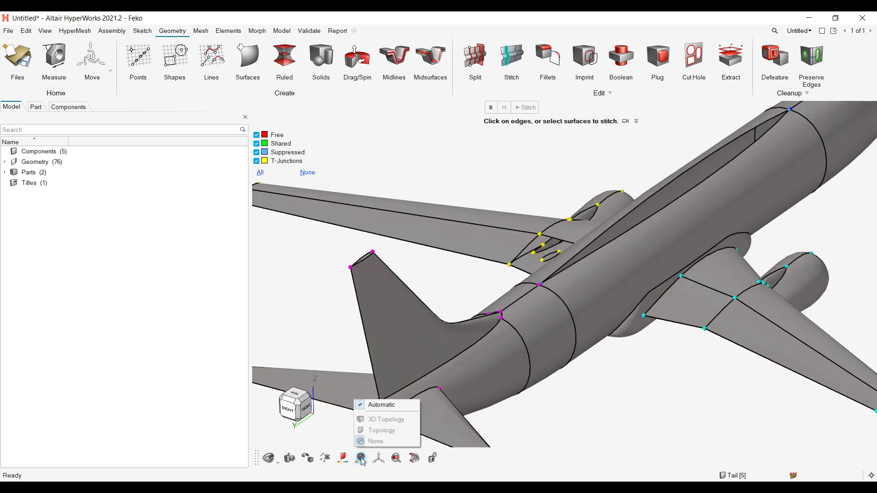
pyautogui.click(382, 406)
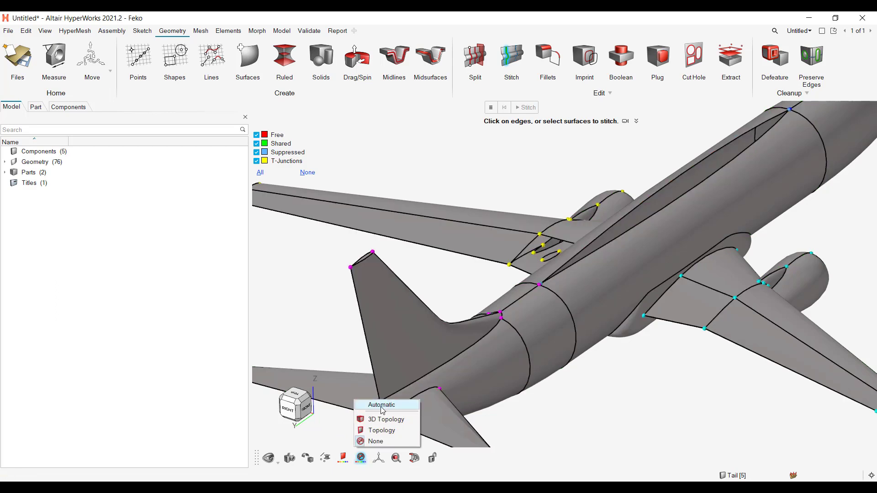
pyautogui.click(384, 431)
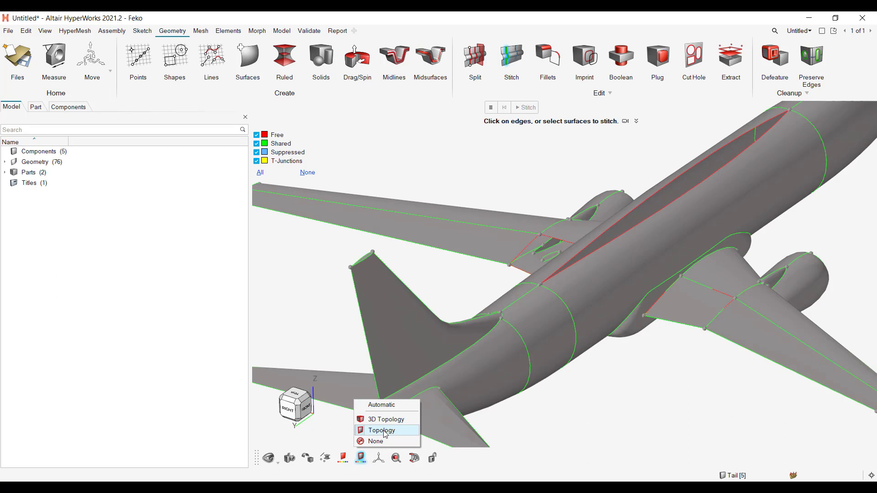
pyautogui.click(396, 408)
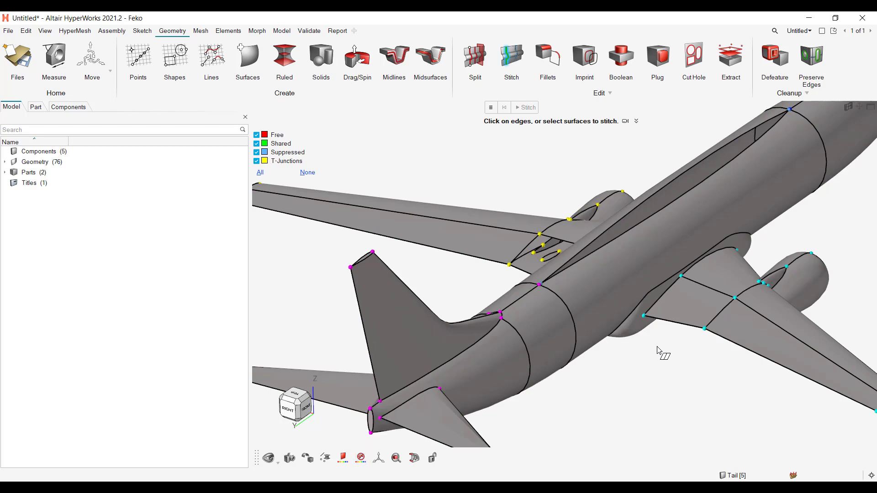
pyautogui.click(503, 61)
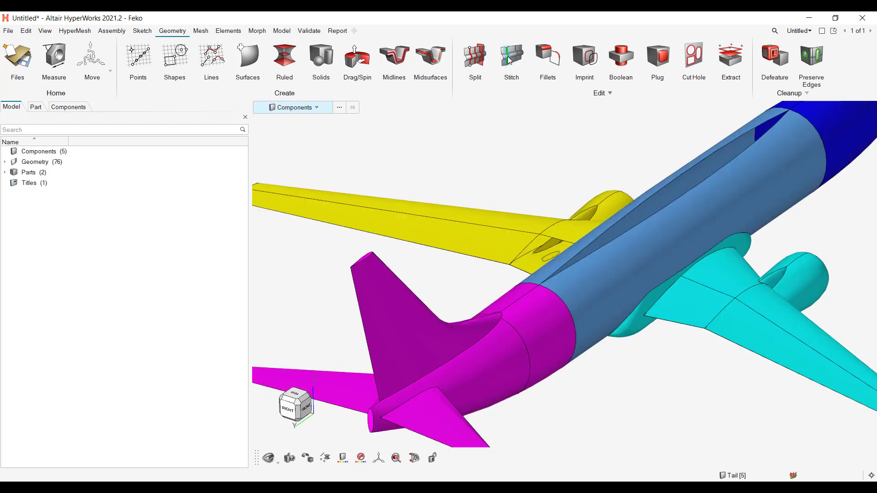
pyautogui.click(508, 60)
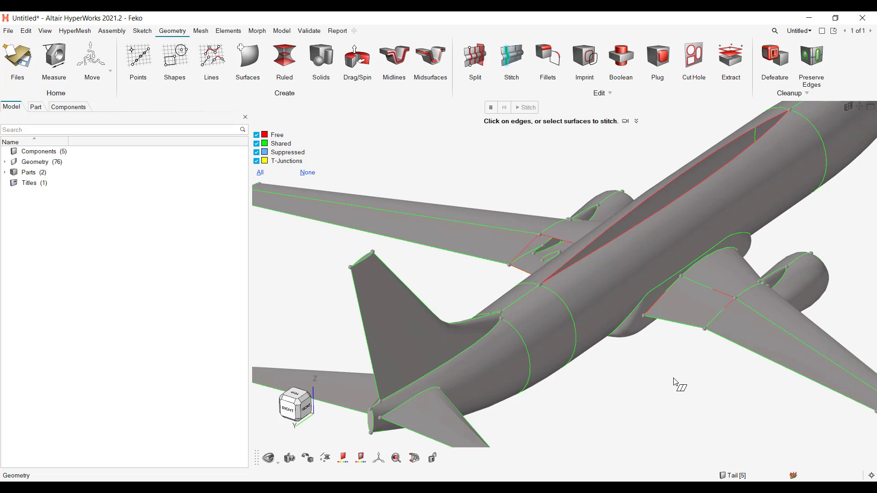
# Examine the edge connectivity colours around the tail, both wings and the full length of the fuselage opening.
pyautogui.moveTo(665, 391); pyautogui.dragTo(710, 364, button='middle')
pyautogui.scroll(-2, 709, 364)
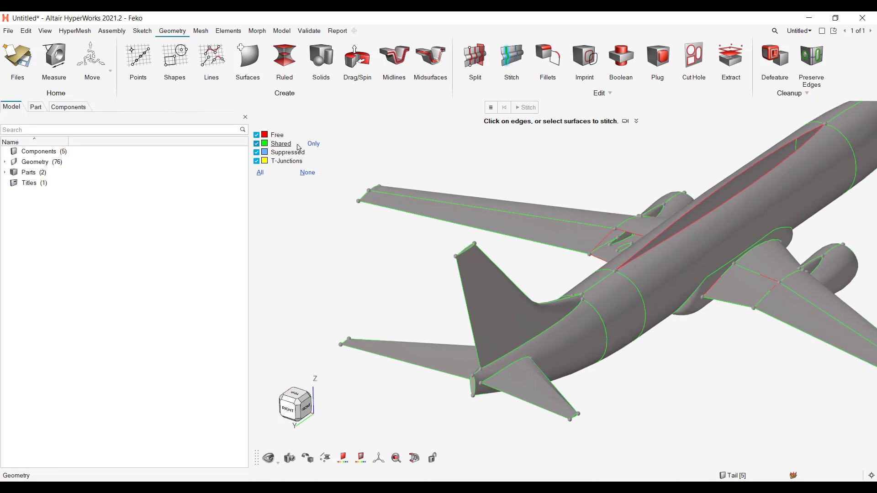
pyautogui.moveTo(347, 274)
pyautogui.mouseDown(button='middle')
pyautogui.moveTo(478, 279)
pyautogui.moveTo(391, 283)
pyautogui.moveTo(550, 303)
pyautogui.moveTo(564, 309)
pyautogui.moveTo(557, 316)
pyautogui.mouseUp(button='middle')
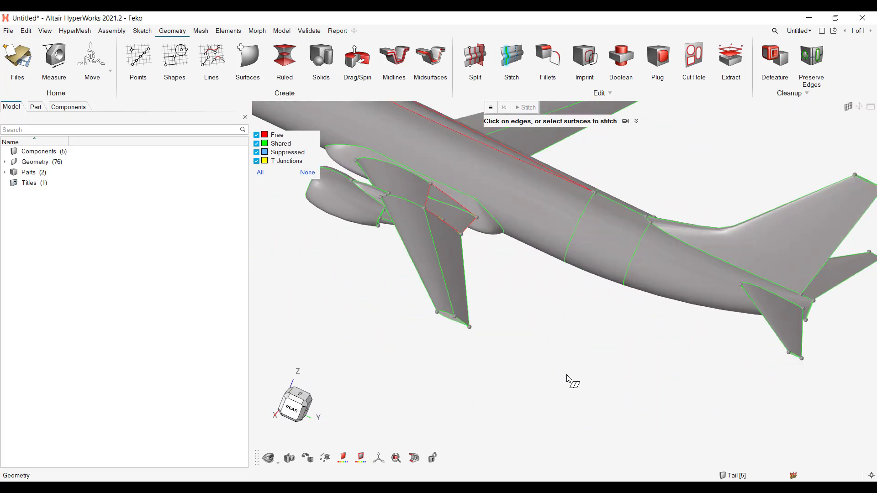
pyautogui.scroll(-2, 573, 365)
pyautogui.moveTo(586, 364); pyautogui.dragTo(626, 396, button='right')
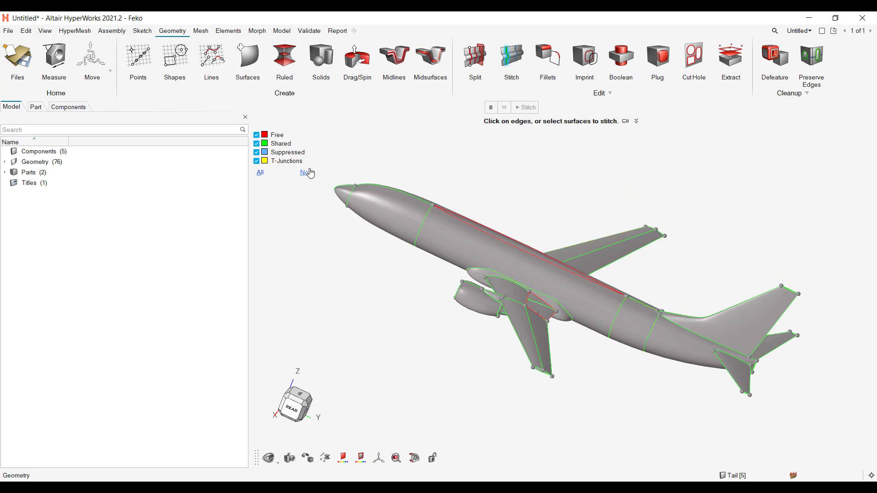
pyautogui.scroll(3, 363, 233)
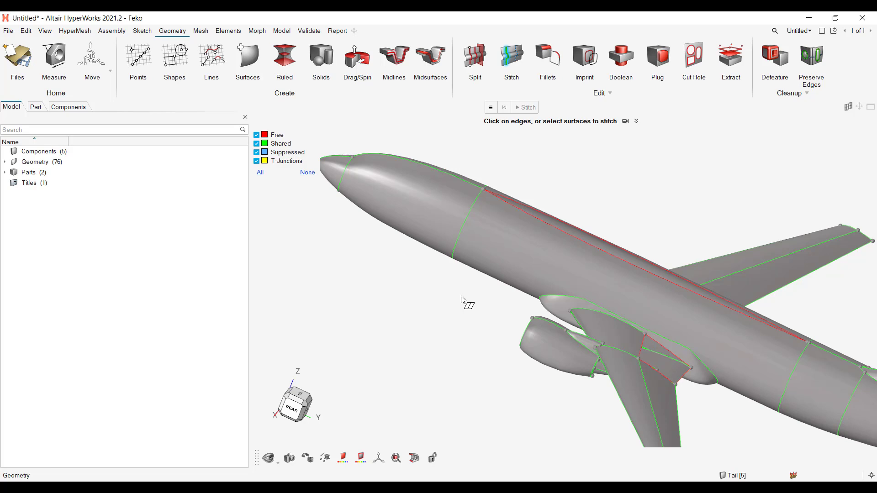
pyautogui.moveTo(592, 183)
pyautogui.keyDown('ctrl'); pyautogui.mouseDown()
pyautogui.moveTo(551, 207)
pyautogui.moveTo(577, 230)
pyautogui.mouseUp(); pyautogui.keyUp('ctrl')
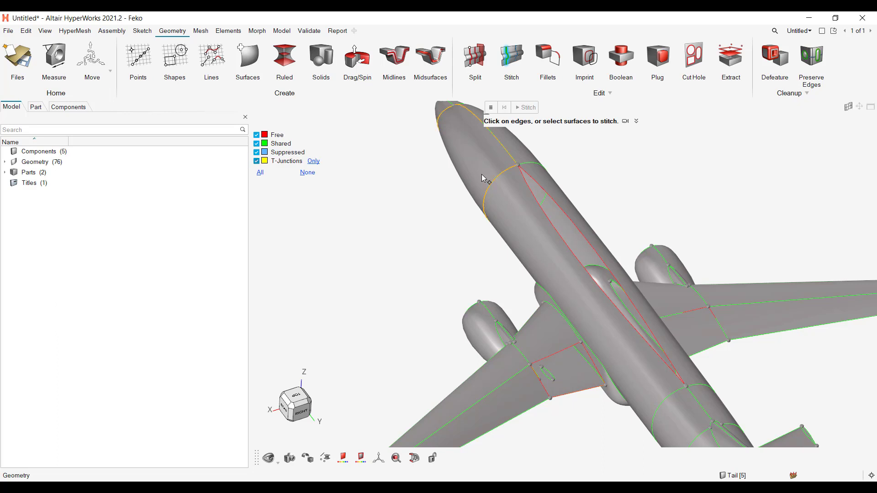
pyautogui.moveTo(790, 377); pyautogui.dragTo(774, 307, button='right')
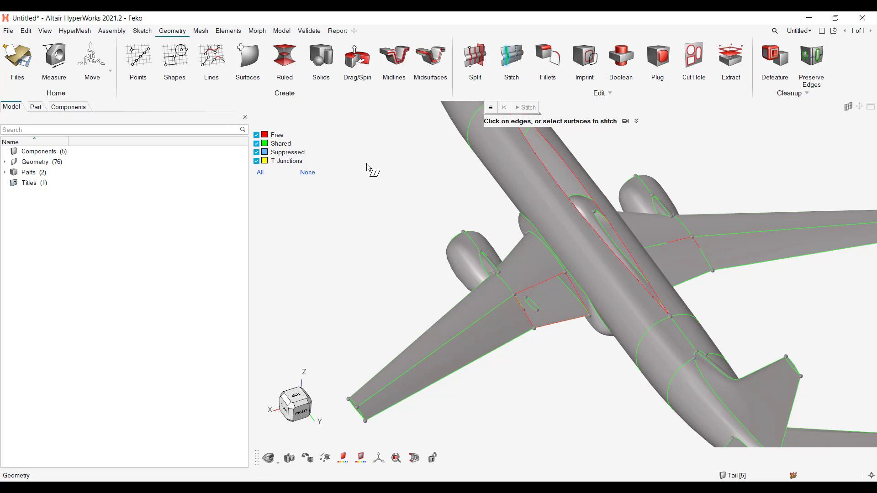
pyautogui.moveTo(442, 135); pyautogui.dragTo(374, 236, button='right')
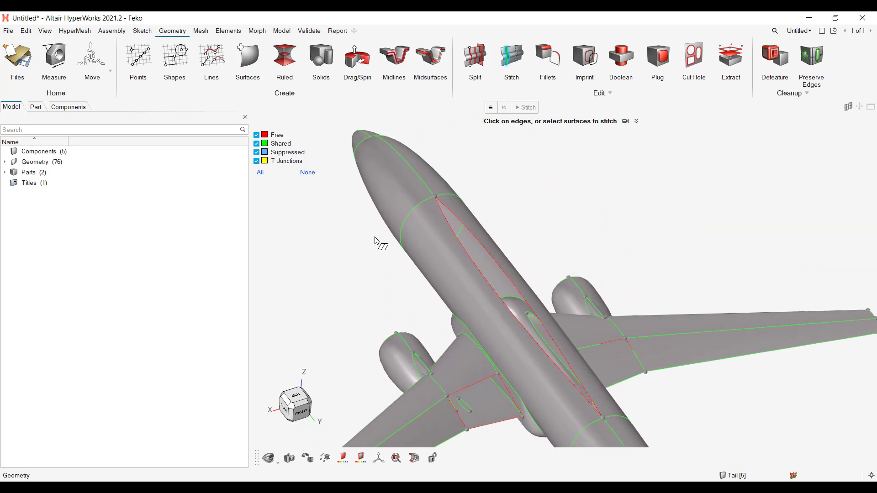
# Review the Stitch tool's demonstration video, its stitching options and its detailed usage instructions.
pyautogui.click(625, 122)
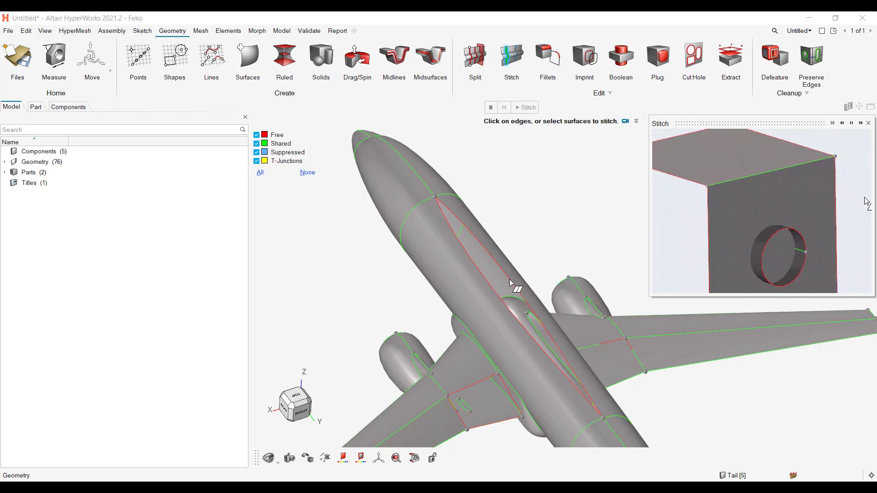
pyautogui.click(490, 107)
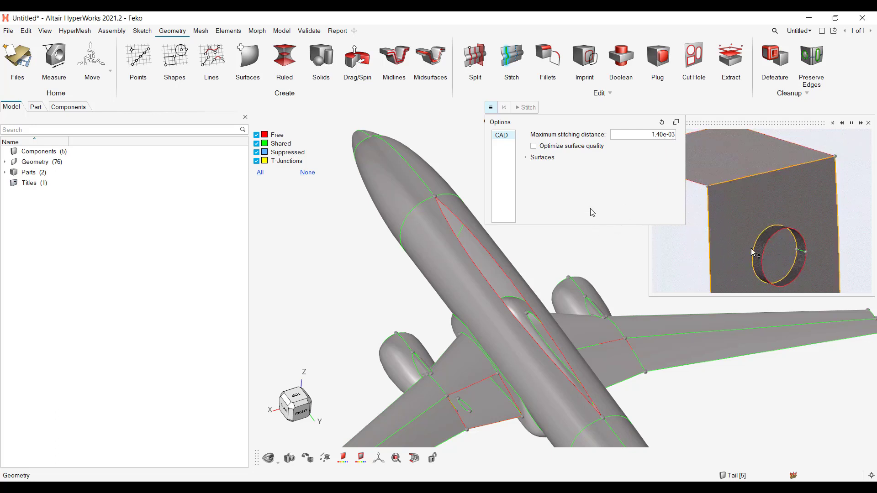
pyautogui.click(625, 260)
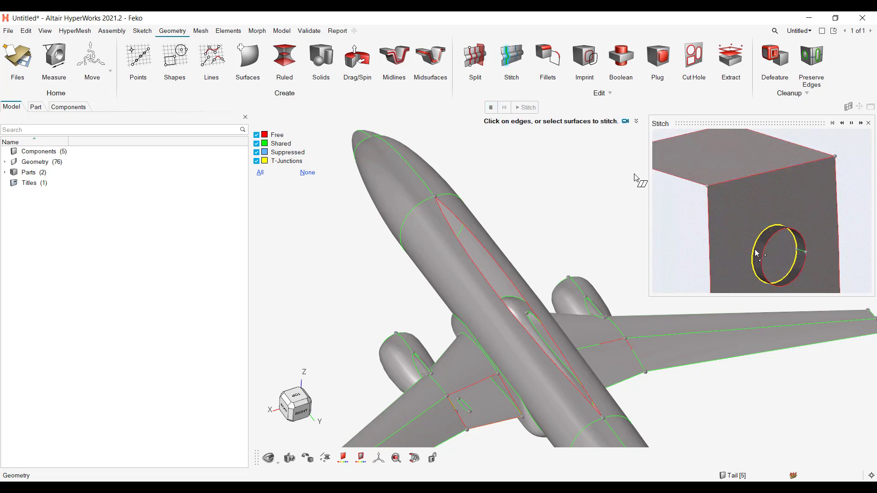
pyautogui.click(868, 123)
pyautogui.click(636, 121)
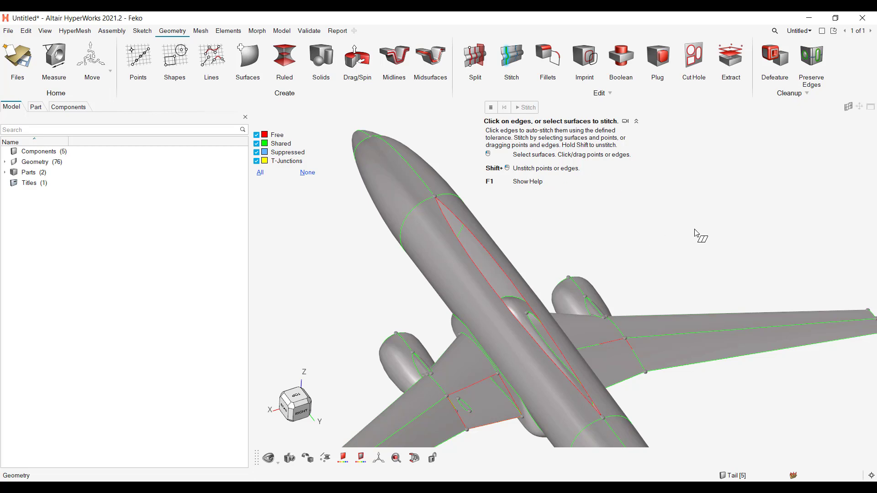
# Stitch the point at the forward tip of the fuselage opening onto the adjacent shared-edge corner point.
pyautogui.moveTo(553, 211); pyautogui.dragTo(649, 251, button='right')
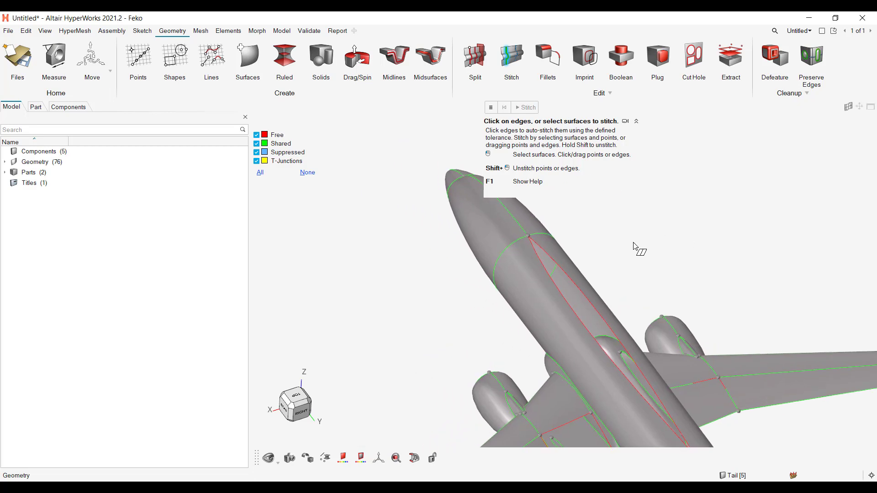
pyautogui.scroll(2, 619, 236)
pyautogui.scroll(6, 620, 237)
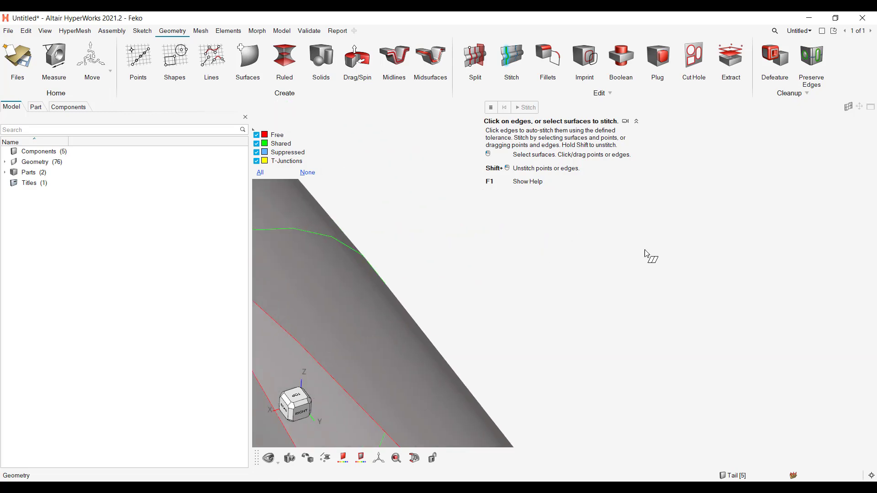
pyautogui.scroll(5, 551, 272)
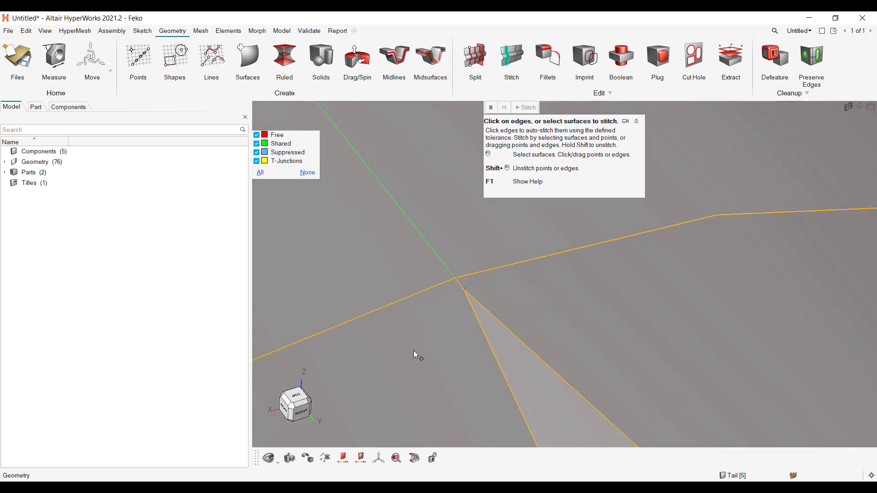
pyautogui.click(463, 290)
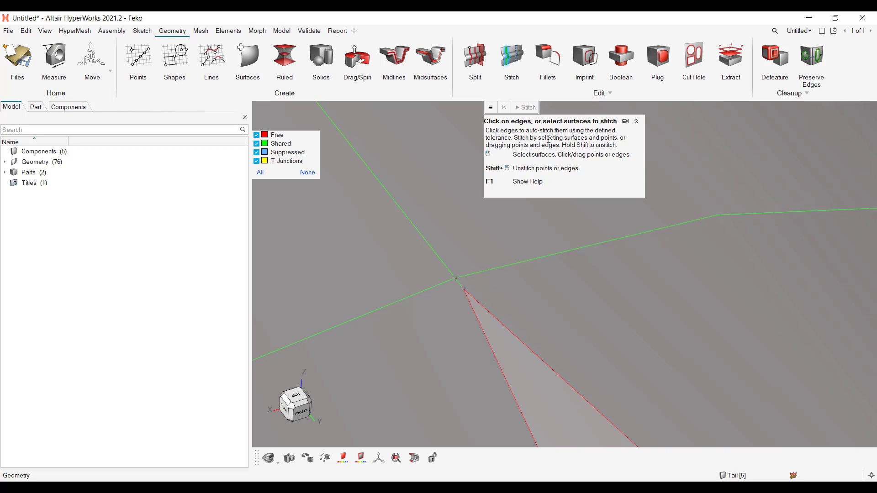
pyautogui.moveTo(504, 146); pyautogui.dragTo(557, 145)
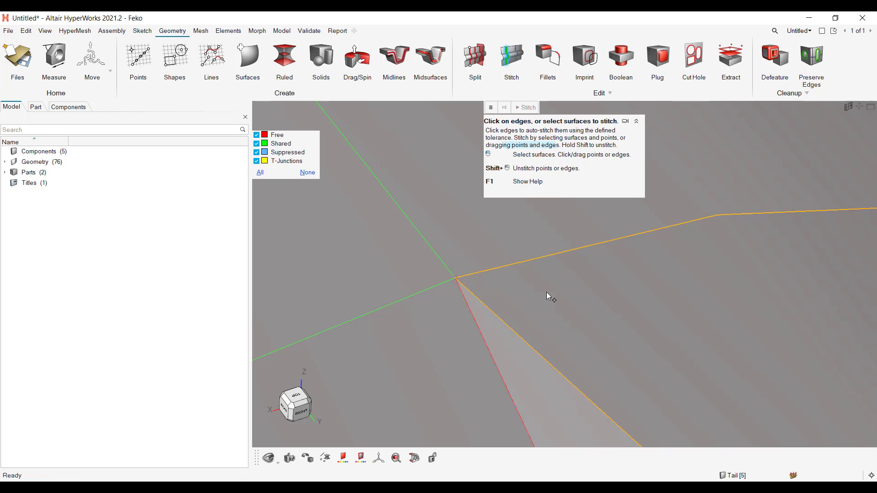
# Stitch the point at the rear tip of the fuselage opening onto the adjacent corner point and exit the Stitch tool.
pyautogui.scroll(-3, 546, 292)
pyautogui.scroll(-10, 561, 302)
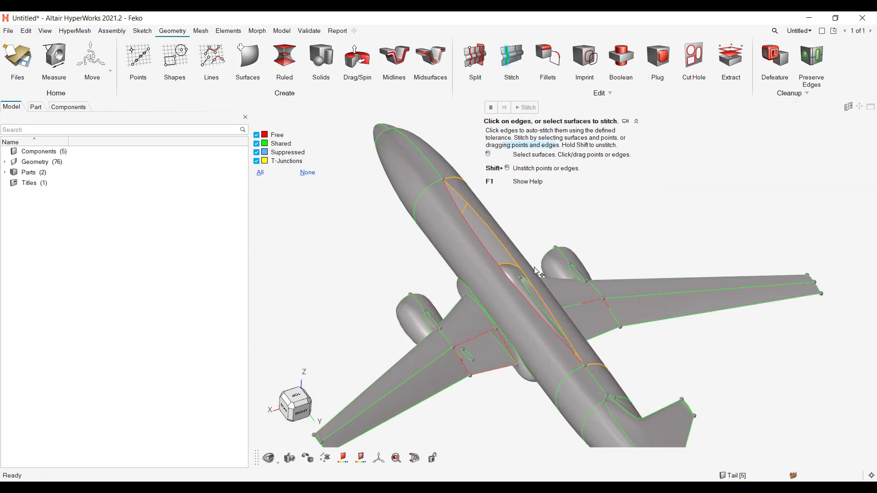
pyautogui.scroll(15, 492, 282)
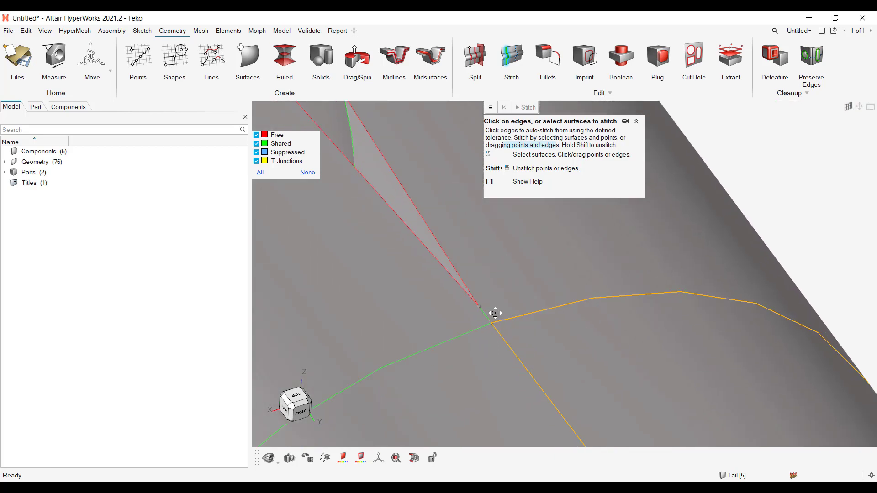
pyautogui.moveTo(442, 253); pyautogui.dragTo(473, 295)
pyautogui.scroll(-15, 473, 296)
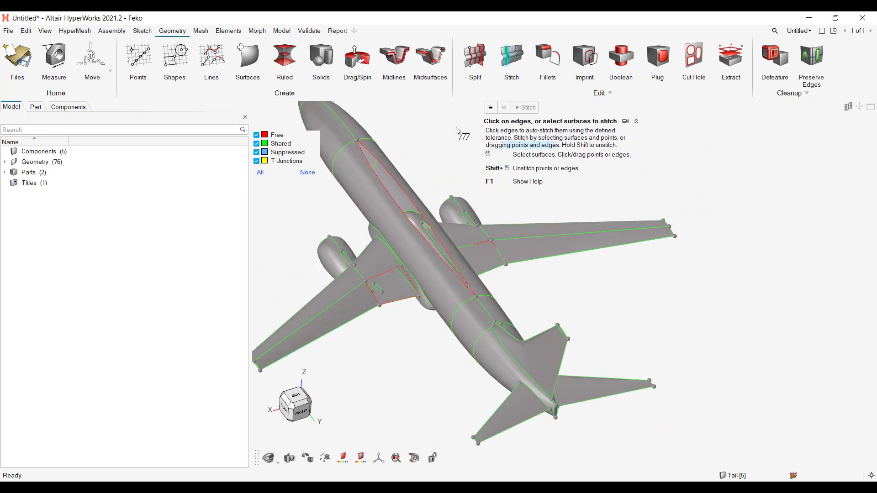
pyautogui.moveTo(511, 208); pyautogui.dragTo(558, 228, button='right')
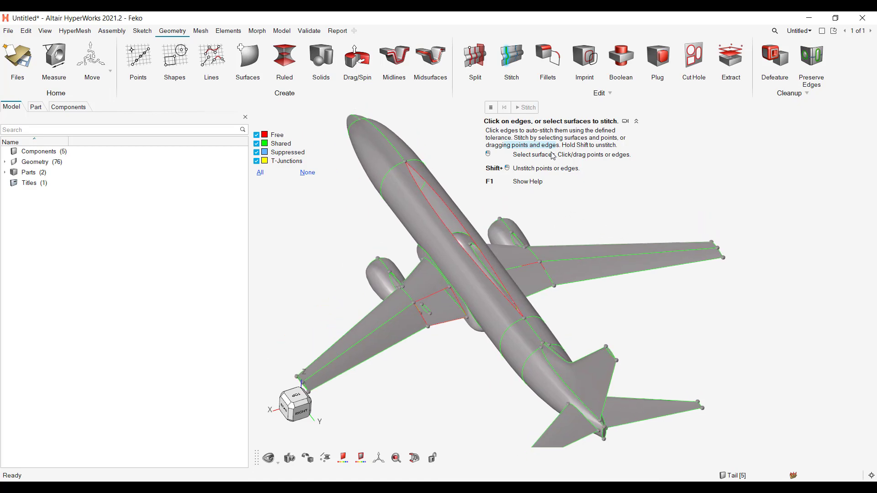
pyautogui.press('Escape')
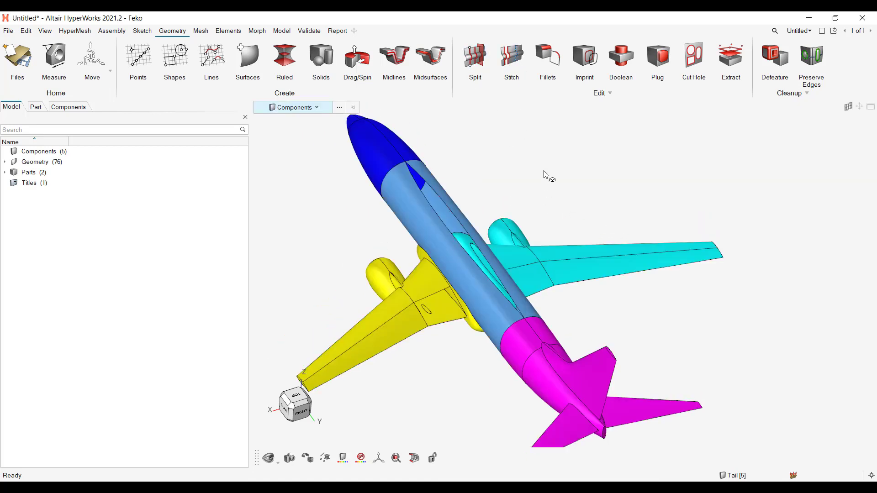
# Start the Patch surface tool and review its demonstration video.
pyautogui.moveTo(536, 149); pyautogui.dragTo(586, 173, button='right')
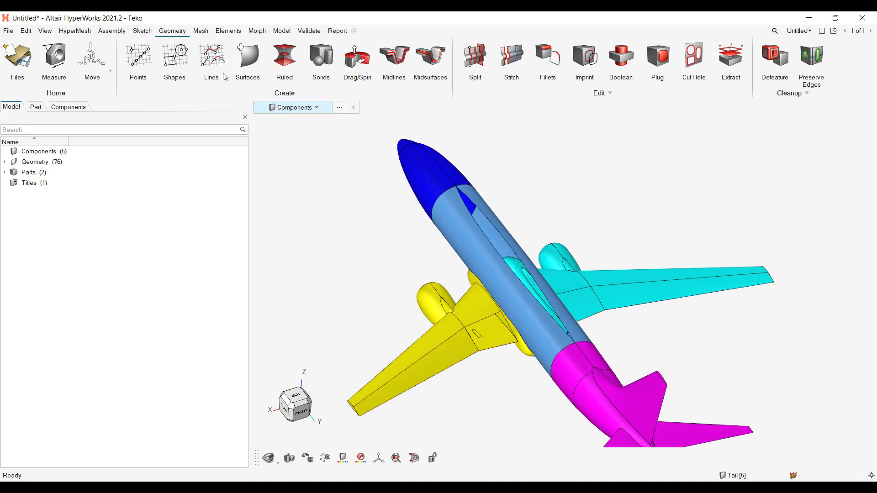
pyautogui.click(248, 56)
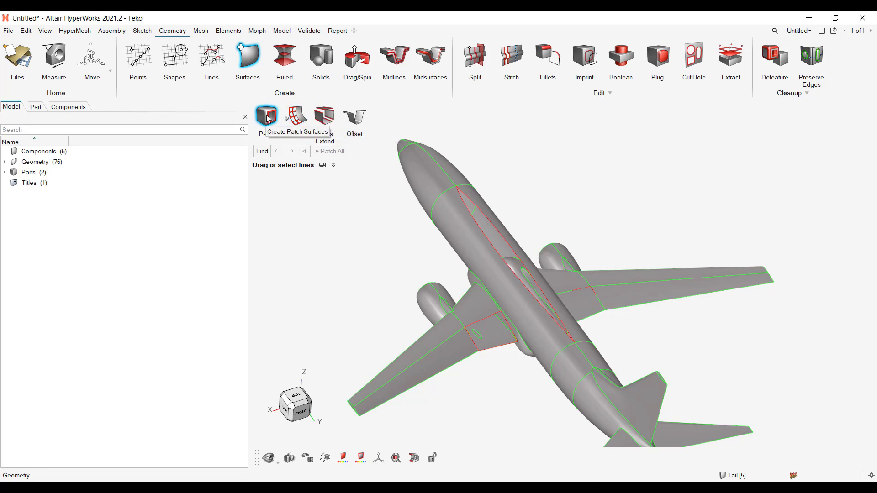
pyautogui.click(323, 167)
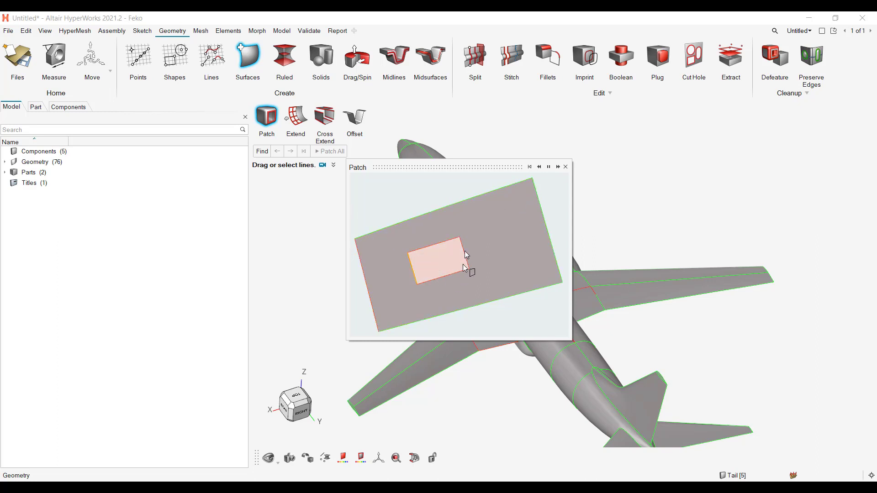
pyautogui.click(566, 167)
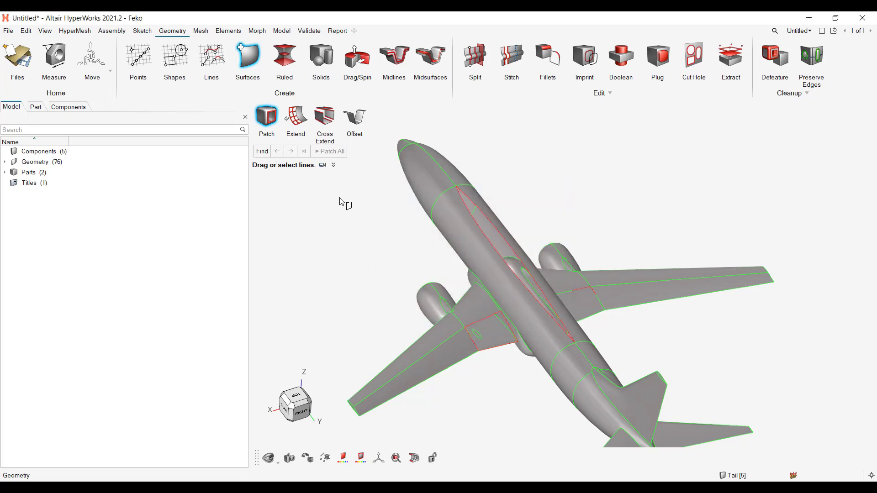
# Patch the missing inner trailing panel of the yellow wing between its opposite free edges.
pyautogui.moveTo(364, 248); pyautogui.dragTo(311, 232, button='middle')
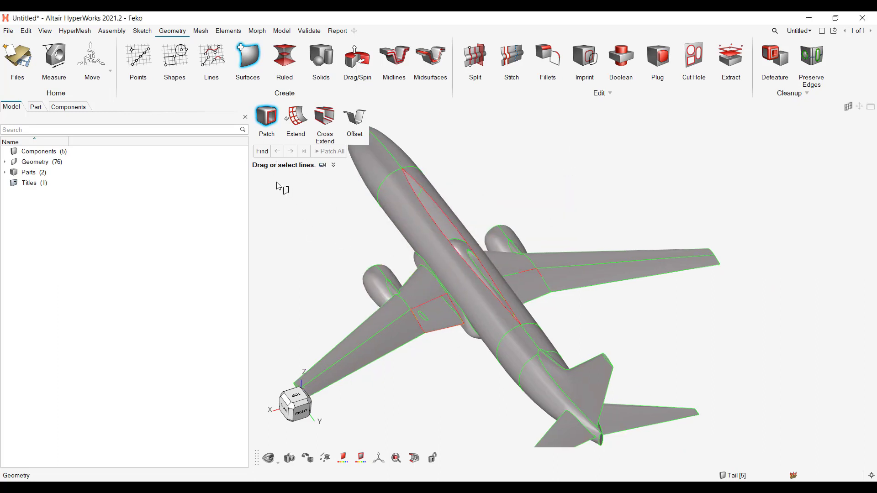
pyautogui.scroll(3, 405, 247)
pyautogui.scroll(2, 505, 286)
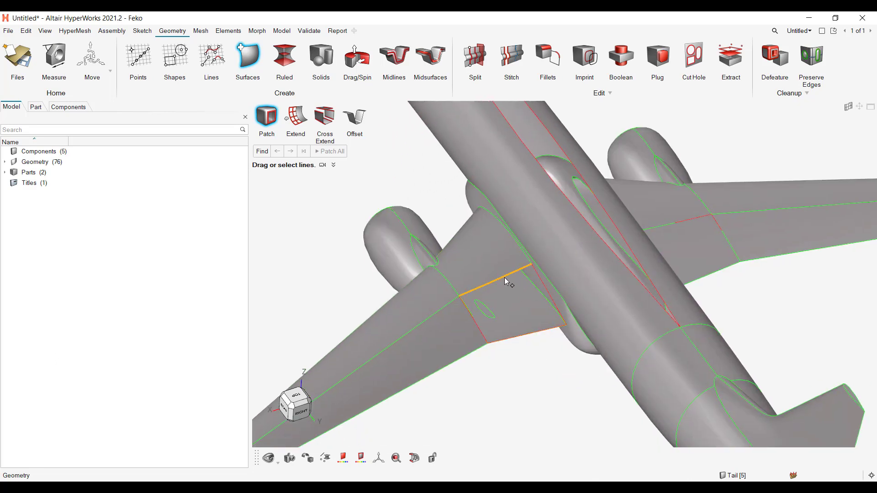
pyautogui.moveTo(505, 282); pyautogui.dragTo(512, 290)
pyautogui.moveTo(528, 319)
pyautogui.mouseDown()
pyautogui.moveTo(537, 338)
pyautogui.moveTo(542, 332)
pyautogui.mouseUp()
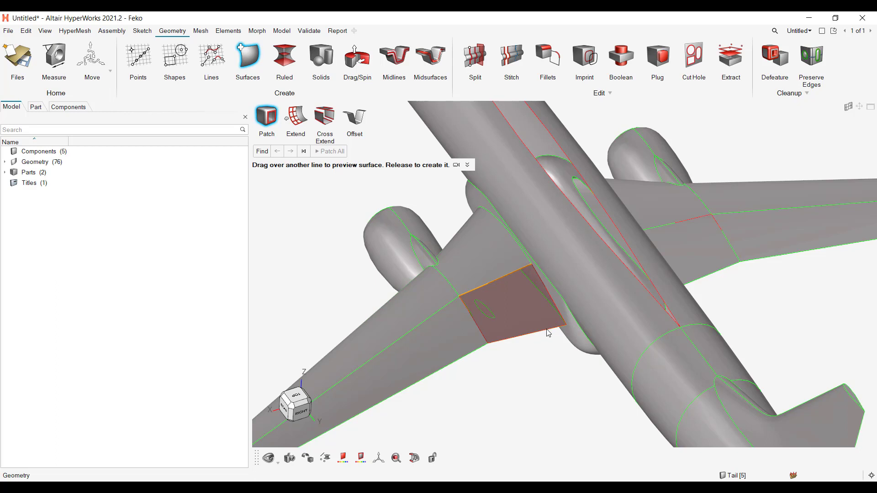
pyautogui.moveTo(547, 330); pyautogui.dragTo(547, 330)
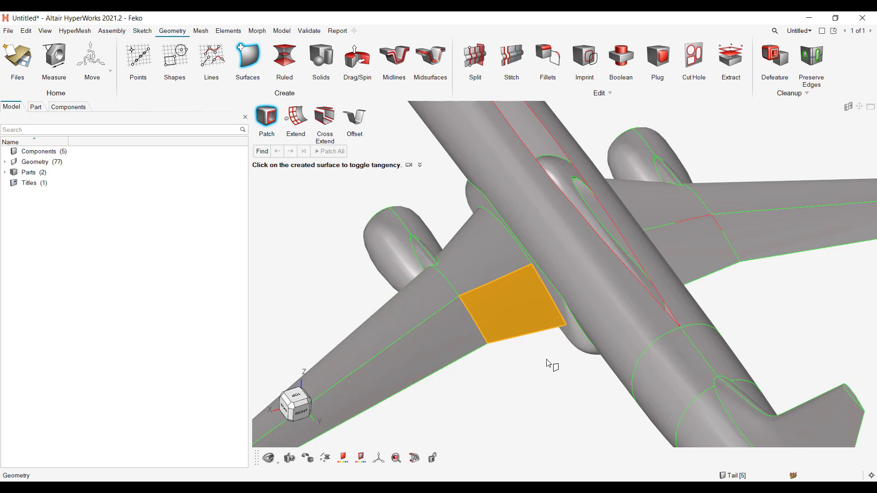
pyautogui.click(565, 348)
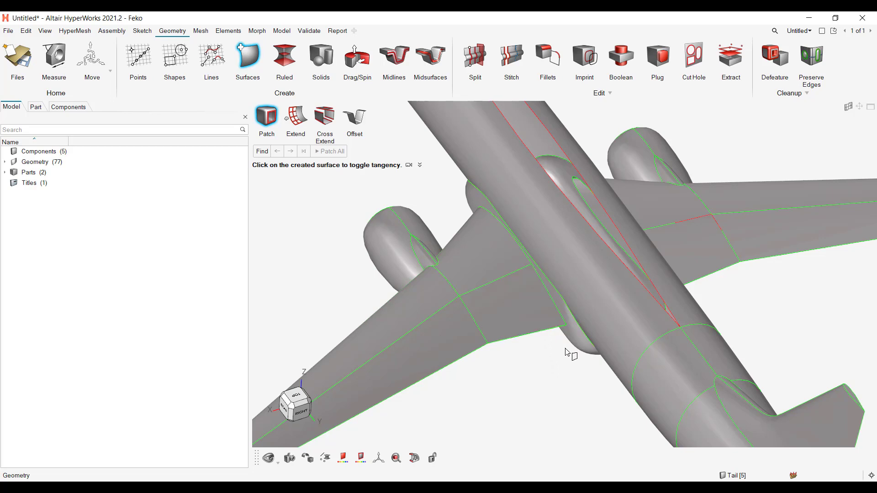
# Patch the long opening on top of the fuselage between its two free edges and inspect the created surface.
pyautogui.moveTo(542, 363)
pyautogui.mouseDown(button='middle')
pyautogui.moveTo(594, 338)
pyautogui.moveTo(558, 366)
pyautogui.mouseUp(button='middle')
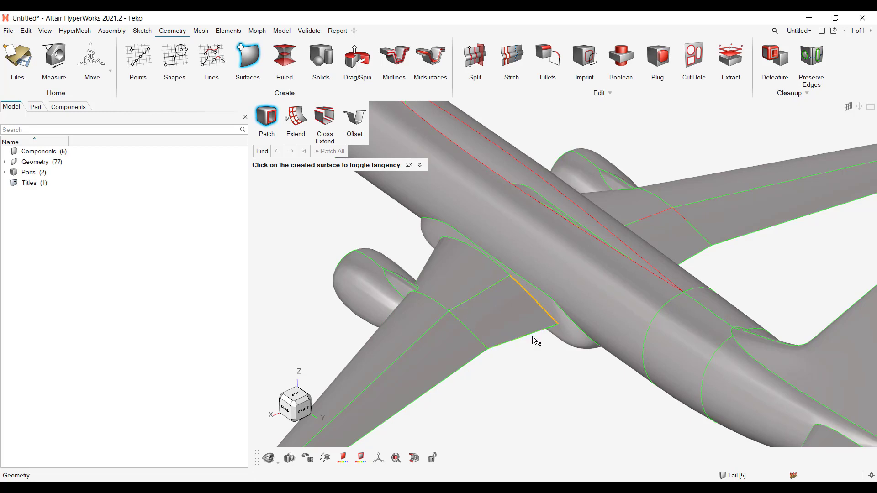
pyautogui.moveTo(575, 389); pyautogui.dragTo(598, 435, button='right')
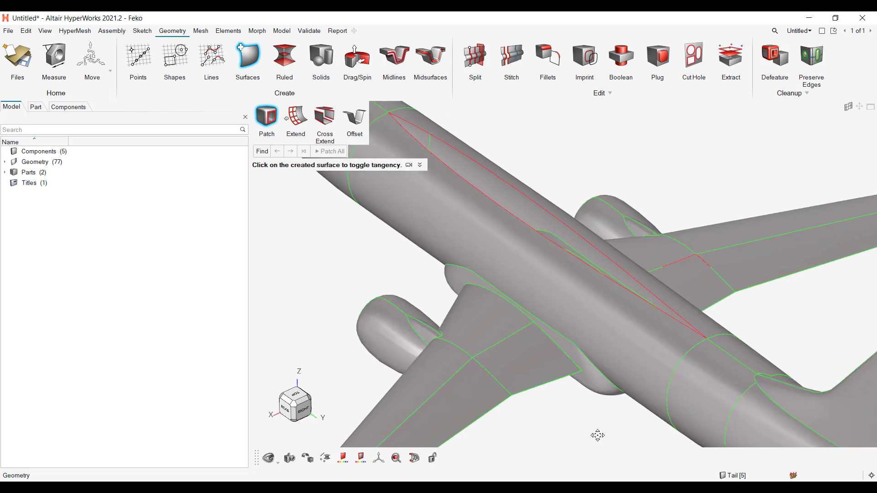
pyautogui.moveTo(500, 205); pyautogui.dragTo(518, 190)
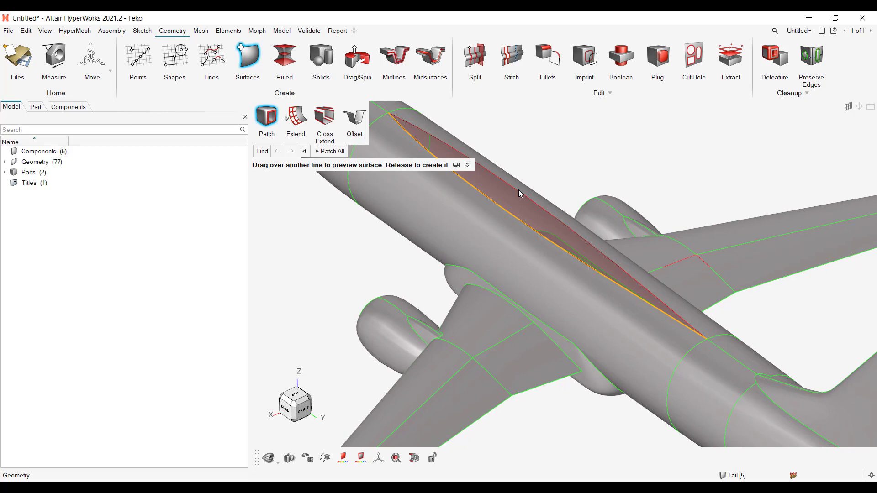
pyautogui.moveTo(519, 190); pyautogui.dragTo(519, 190)
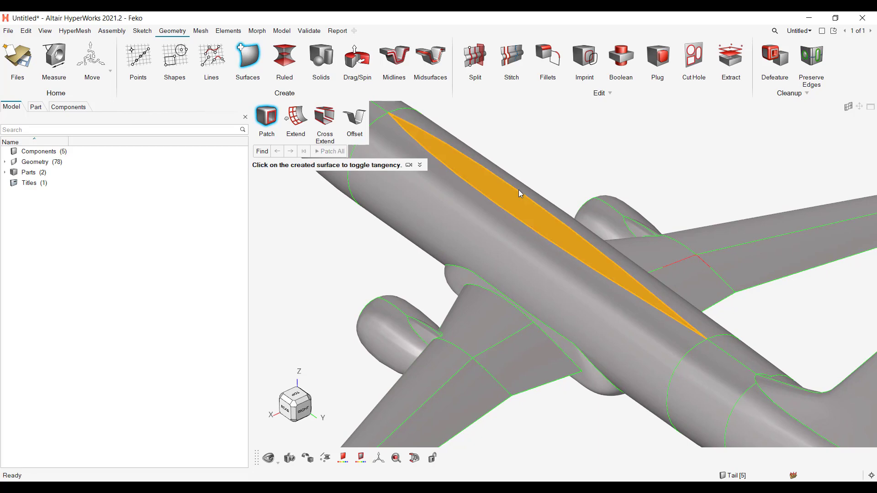
pyautogui.moveTo(581, 178); pyautogui.dragTo(556, 171, button='right')
pyautogui.moveTo(556, 171)
pyautogui.mouseDown(button='middle')
pyautogui.moveTo(525, 160)
pyautogui.moveTo(570, 179)
pyautogui.mouseUp(button='middle')
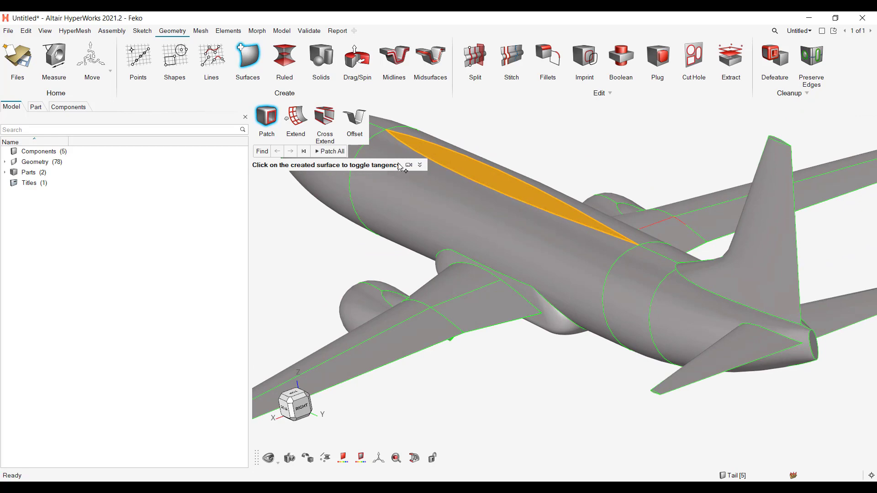
pyautogui.click(554, 154)
# Examine the free edges around the inner trailing panel of the opposite wing and exit the Patch tool.
pyautogui.scroll(-4, 552, 155)
pyautogui.scroll(3, 549, 157)
pyautogui.moveTo(561, 167)
pyautogui.mouseDown(button='middle')
pyautogui.moveTo(617, 172)
pyautogui.moveTo(537, 182)
pyautogui.moveTo(563, 169)
pyautogui.moveTo(625, 223)
pyautogui.mouseUp(button='middle')
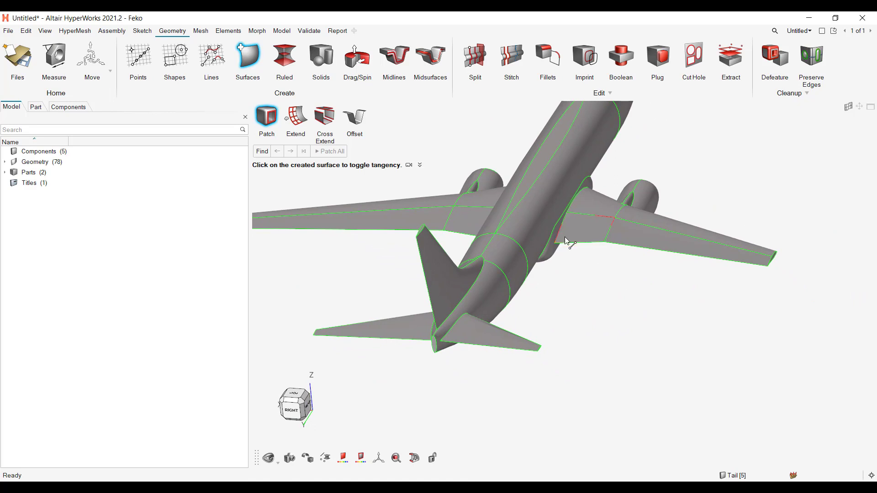
pyautogui.scroll(5, 594, 267)
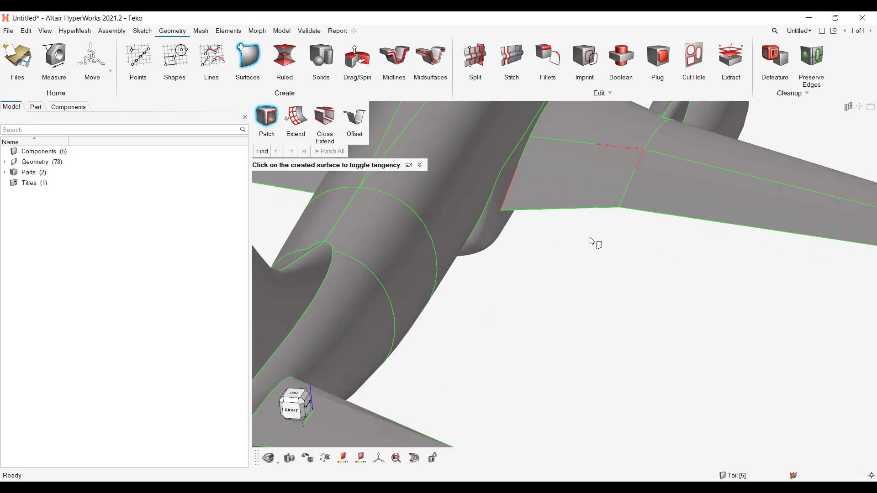
pyautogui.moveTo(590, 242); pyautogui.dragTo(584, 311, button='right')
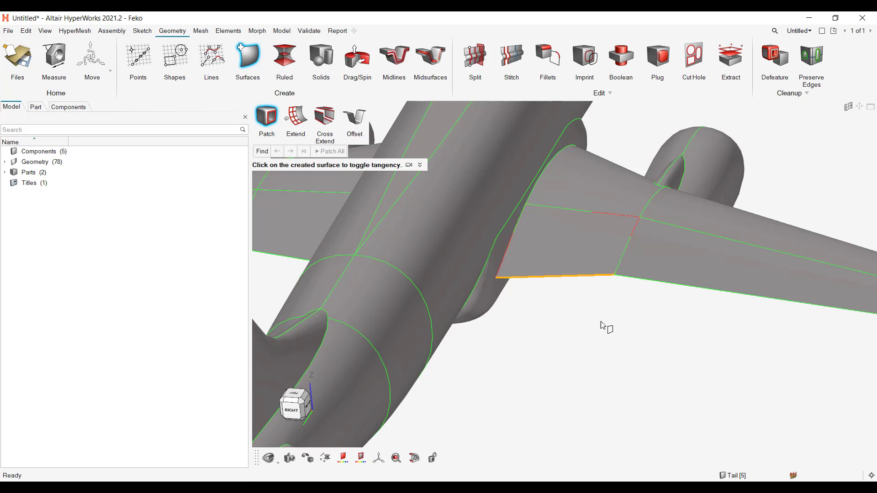
pyautogui.press('Escape')
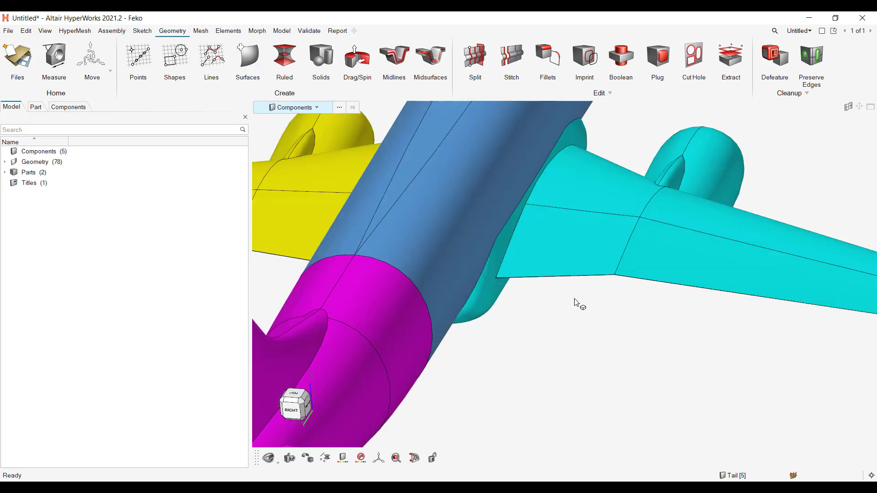
# Hide the cyan wing's inner trailing panel surfaces one at a time, inspect the area beneath, and show all surfaces again.
pyautogui.press('s')
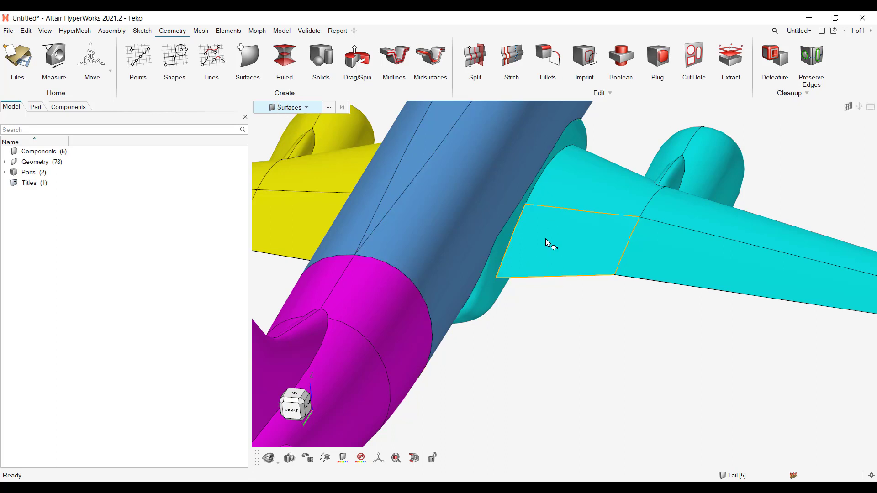
pyautogui.click(561, 252)
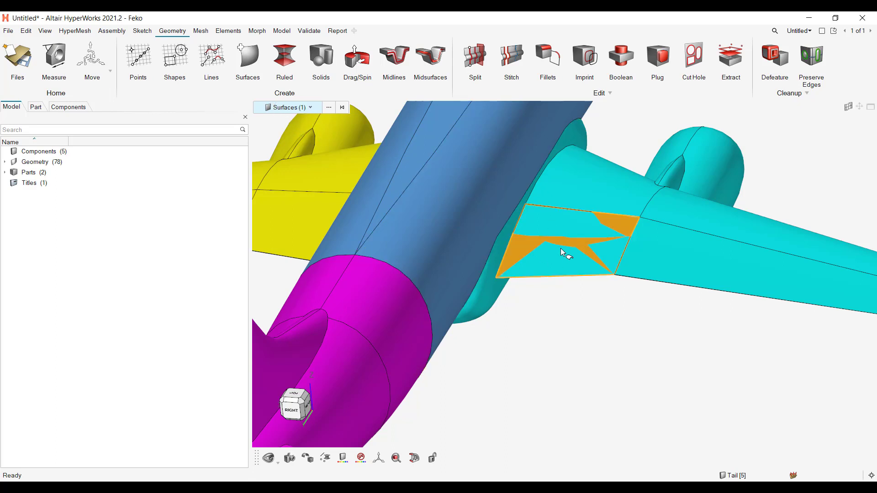
pyautogui.press('h')
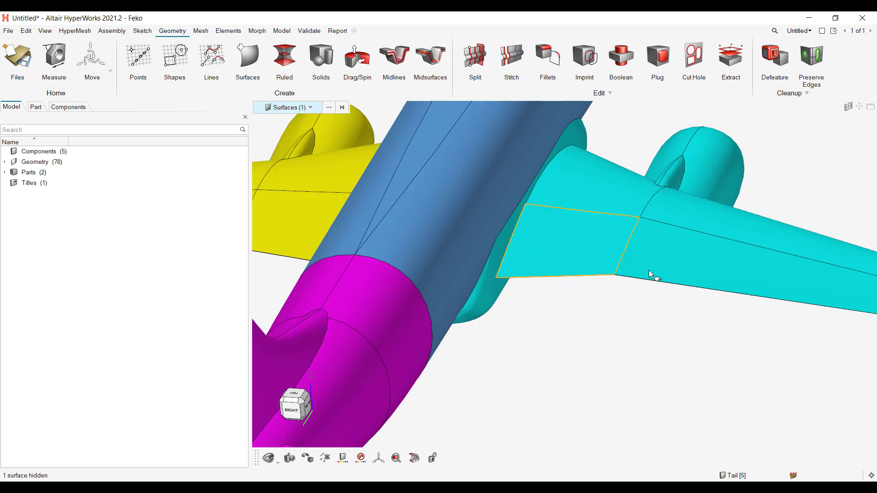
pyautogui.click(575, 235)
pyautogui.press('h')
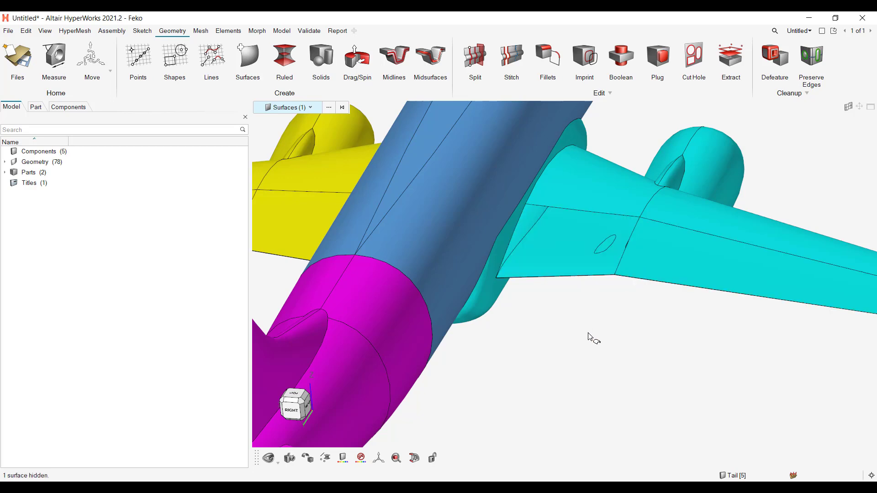
pyautogui.moveTo(568, 342)
pyautogui.mouseDown(button='middle')
pyautogui.moveTo(581, 337)
pyautogui.moveTo(564, 334)
pyautogui.mouseUp(button='middle')
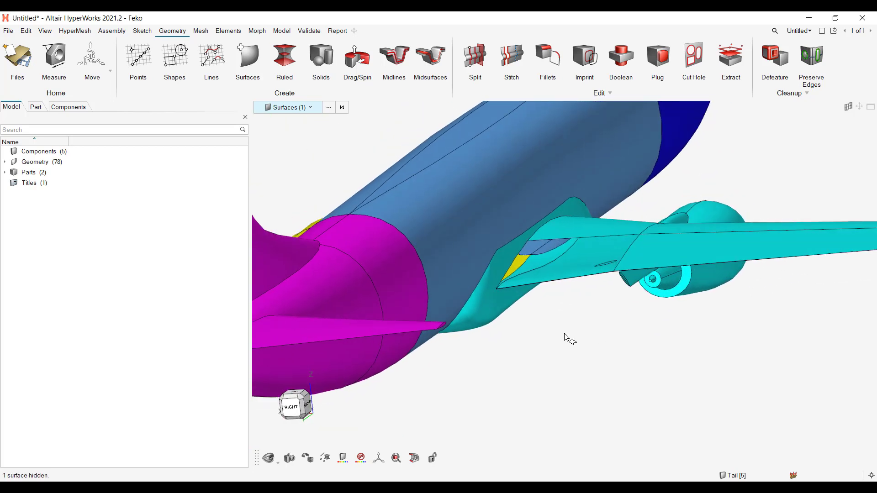
pyautogui.press('a')
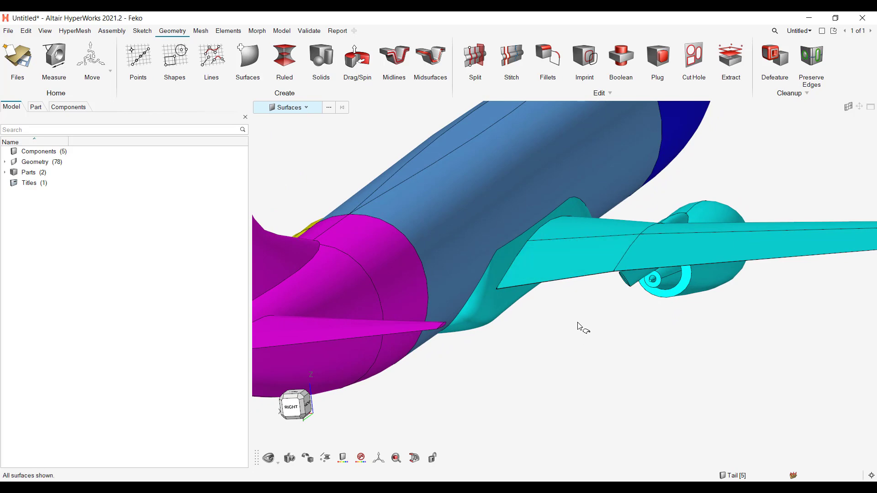
# Delete the duplicate surface covering the inner trailing panel of the cyan wing.
pyautogui.click(573, 264)
pyautogui.moveTo(572, 262)
pyautogui.mouseDown(button='middle')
pyautogui.moveTo(591, 277)
pyautogui.moveTo(570, 275)
pyautogui.mouseUp(button='middle')
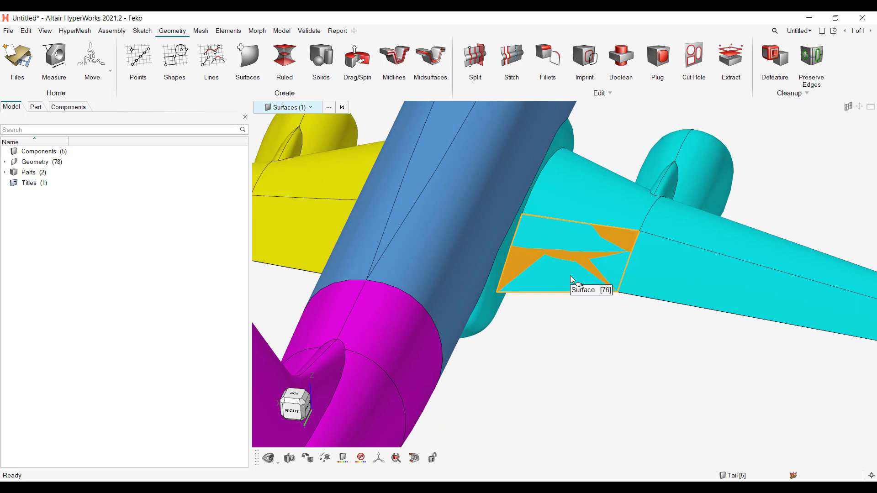
pyautogui.press('Delete')
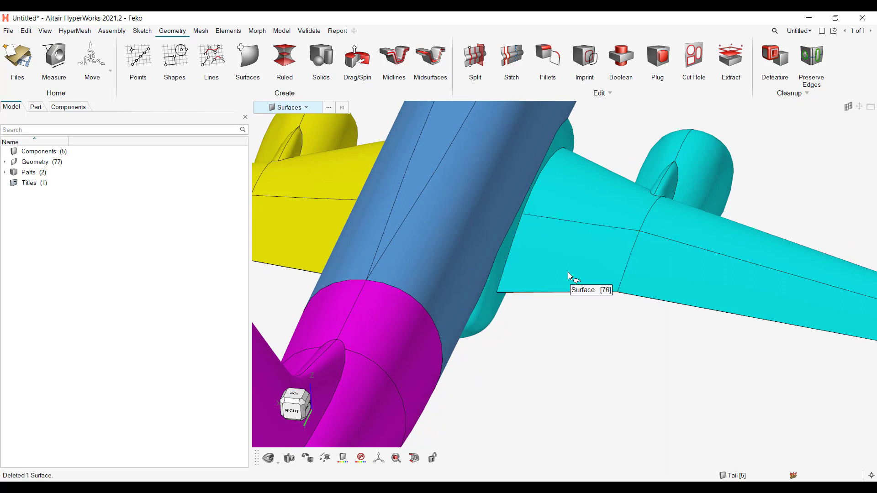
# Examine the edge types over the whole aircraft with the Stitch tool, including the cleaned wing panel and underside.
pyautogui.click(509, 61)
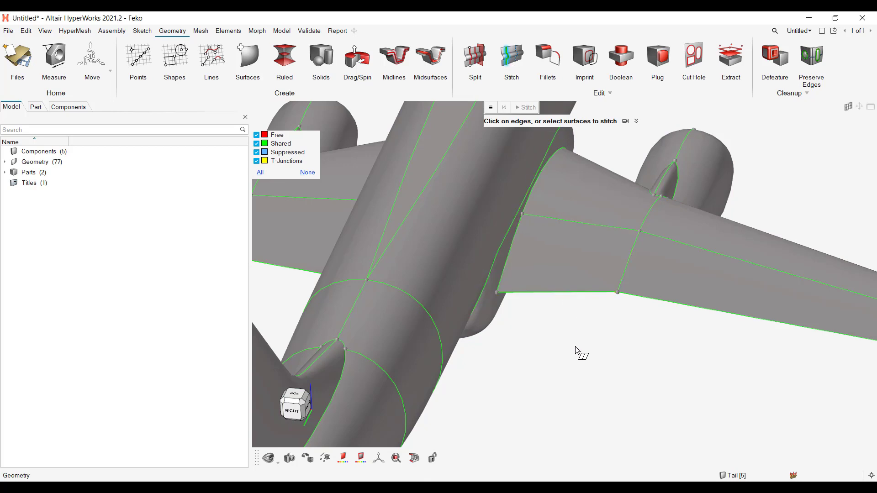
pyautogui.keyDown('ctrl'); pyautogui.moveTo(595, 330); pyautogui.dragTo(591, 306); pyautogui.keyUp('ctrl')
pyautogui.moveTo(592, 308); pyautogui.dragTo(602, 299, button='middle')
pyautogui.moveTo(506, 289); pyautogui.dragTo(568, 311, button='middle')
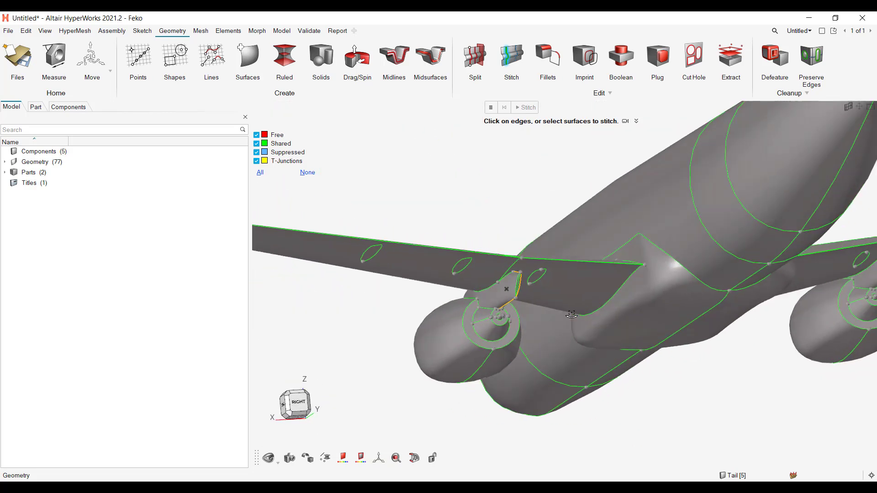
pyautogui.scroll(-4, 621, 291)
pyautogui.moveTo(621, 290); pyautogui.dragTo(601, 311, button='right')
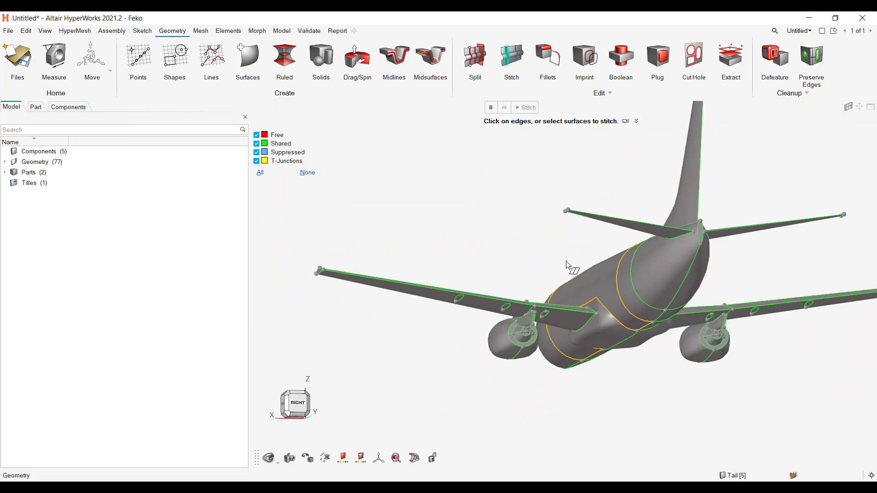
pyautogui.moveTo(528, 235); pyautogui.dragTo(579, 241, button='middle')
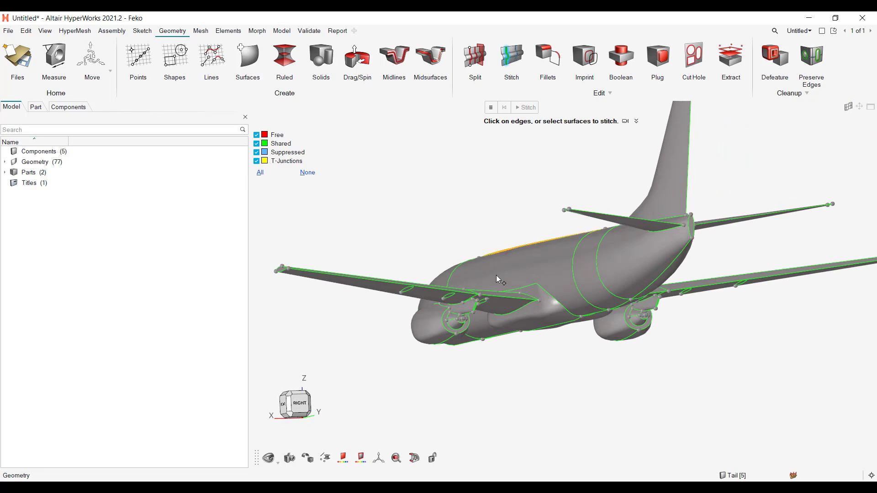
pyautogui.scroll(5, 452, 293)
pyautogui.moveTo(452, 296); pyautogui.dragTo(542, 295, button='middle')
pyautogui.scroll(-3, 612, 264)
pyautogui.moveTo(612, 264); pyautogui.dragTo(567, 335, button='right')
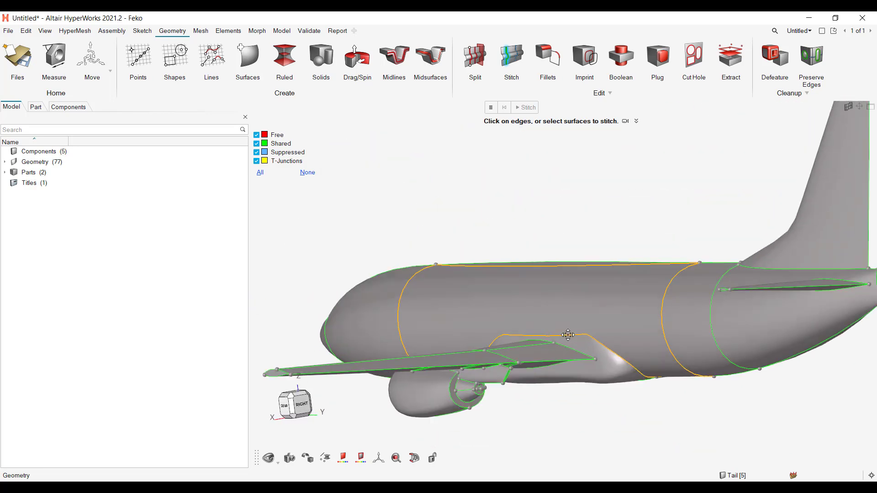
pyautogui.scroll(-3, 607, 318)
pyautogui.moveTo(607, 319); pyautogui.dragTo(606, 333, button='middle')
pyautogui.moveTo(605, 333); pyautogui.dragTo(605, 333, button='right')
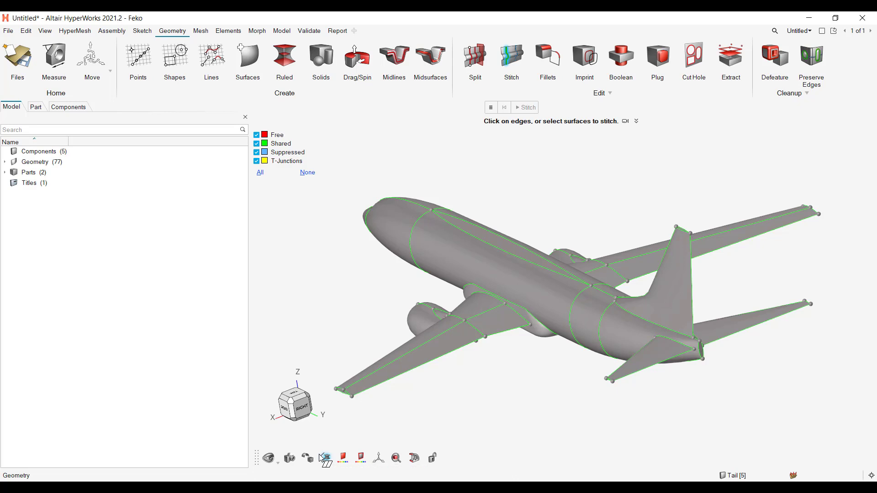
# Switch the geometry to wireframe, hide the shared edges, and check the model from several sides for remaining free edges.
pyautogui.moveTo(313, 462)
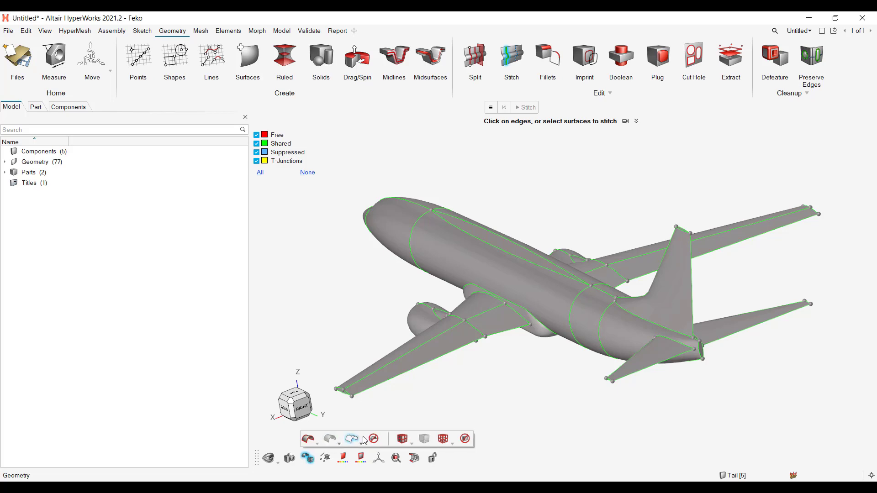
pyautogui.click(350, 443)
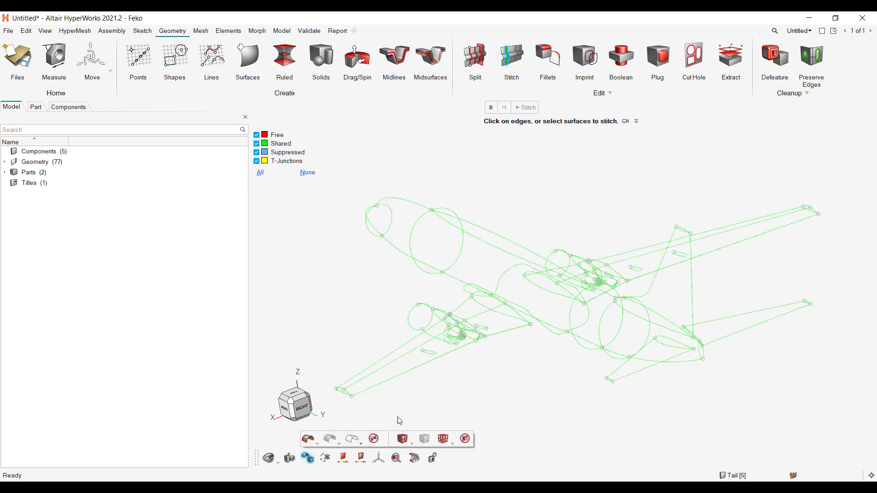
pyautogui.moveTo(516, 363)
pyautogui.keyDown('ctrl'); pyautogui.mouseDown()
pyautogui.moveTo(548, 388)
pyautogui.moveTo(577, 384)
pyautogui.moveTo(508, 365)
pyautogui.mouseUp(); pyautogui.keyUp('ctrl')
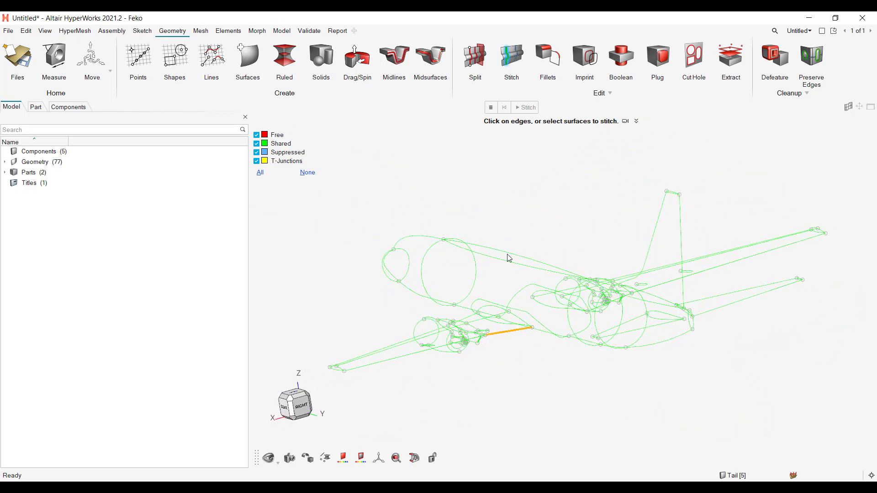
pyautogui.click(257, 144)
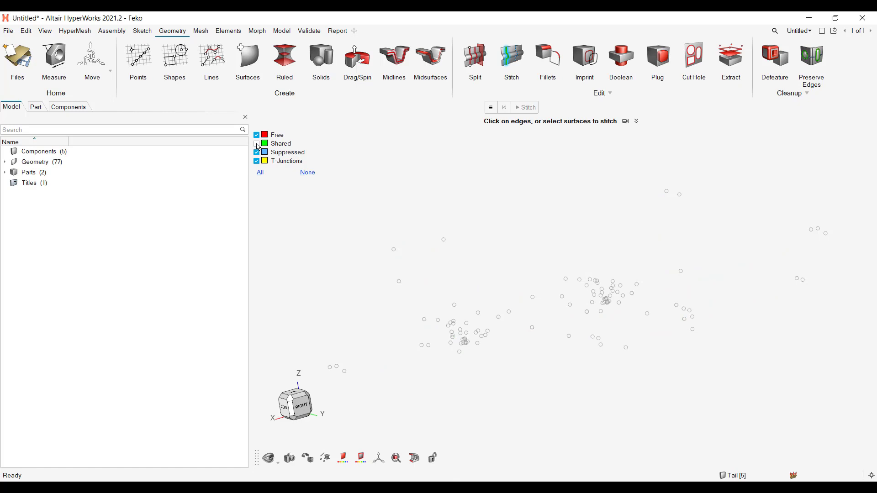
pyautogui.keyDown('ctrl'); pyautogui.moveTo(458, 275); pyautogui.dragTo(569, 300, button='right'); pyautogui.keyUp('ctrl')
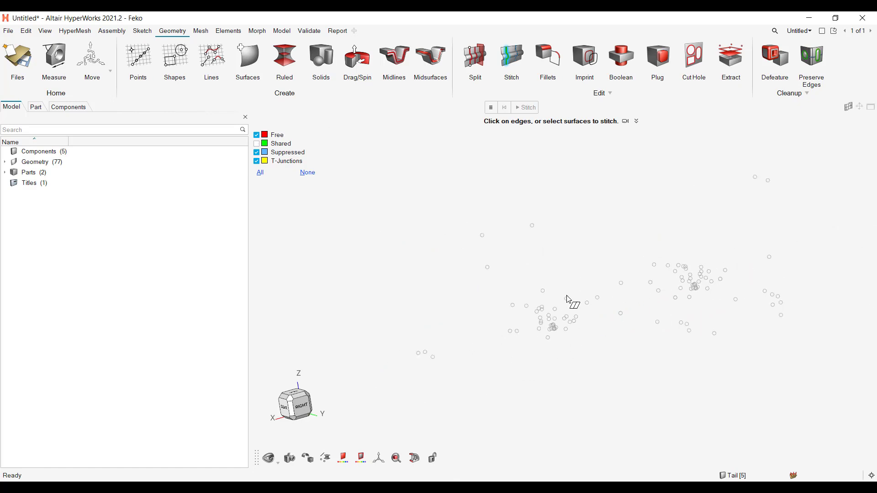
pyautogui.keyDown('ctrl'); pyautogui.moveTo(568, 299); pyautogui.dragTo(660, 323); pyautogui.keyUp('ctrl')
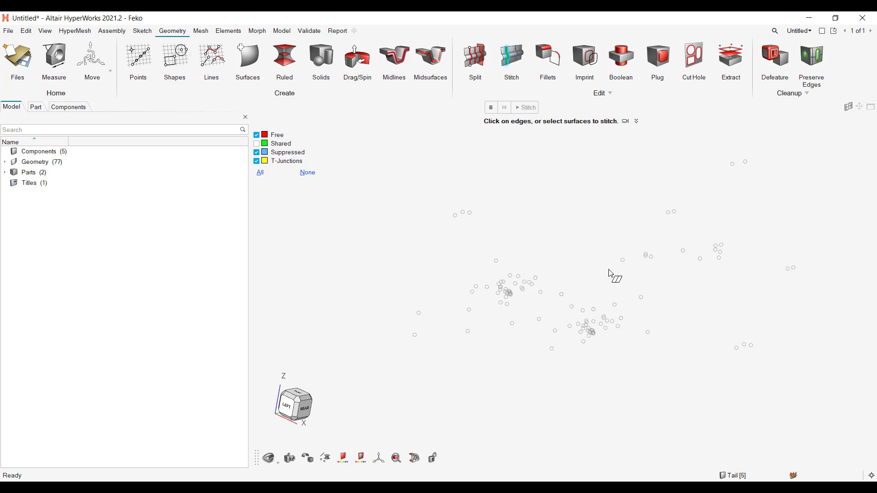
pyautogui.scroll(-1, 618, 262)
pyautogui.moveTo(620, 254); pyautogui.dragTo(581, 308, button='right')
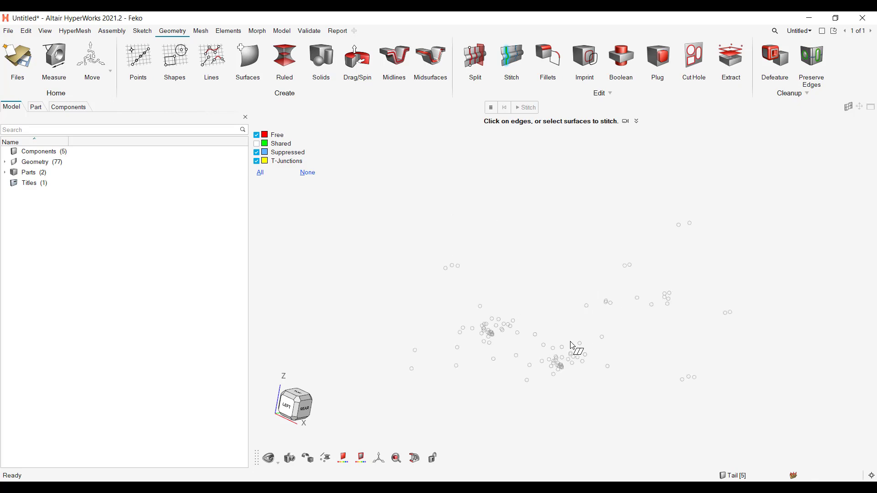
# Show the shared edges again, return the geometry to shaded display with edges, and exit the Stitch tool.
pyautogui.click(264, 144)
pyautogui.click(256, 144)
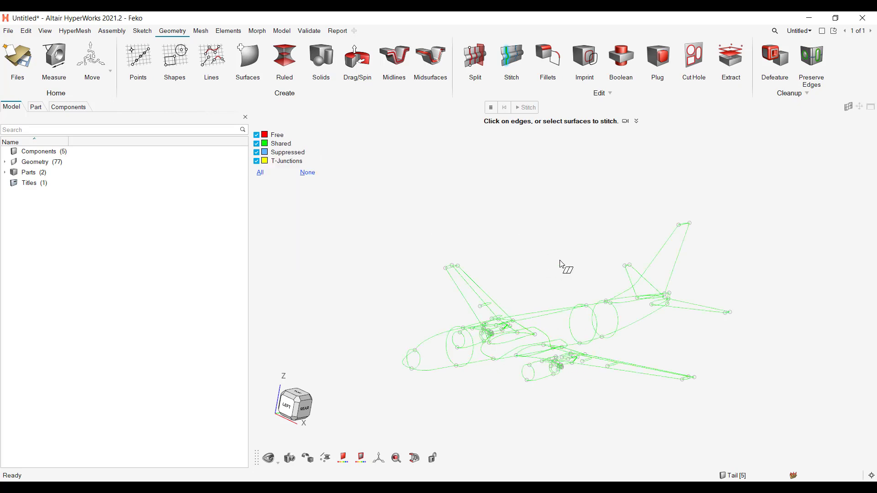
pyautogui.moveTo(311, 461)
pyautogui.click(315, 445)
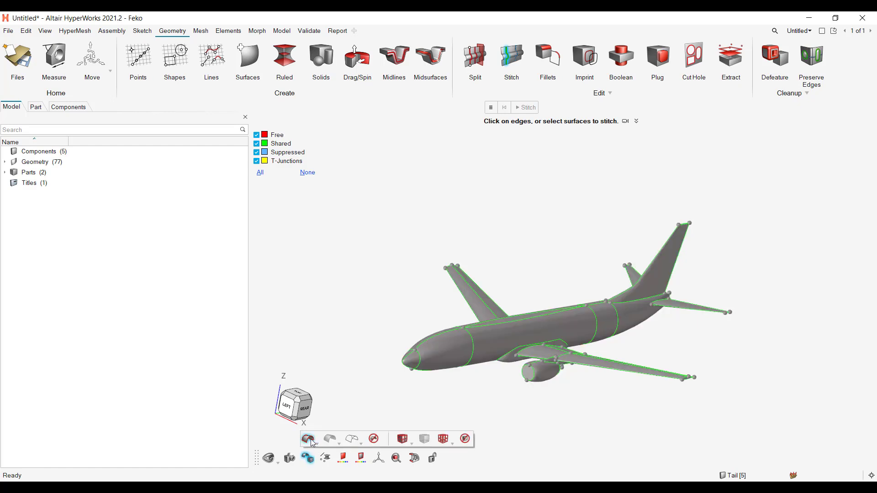
pyautogui.press('Escape')
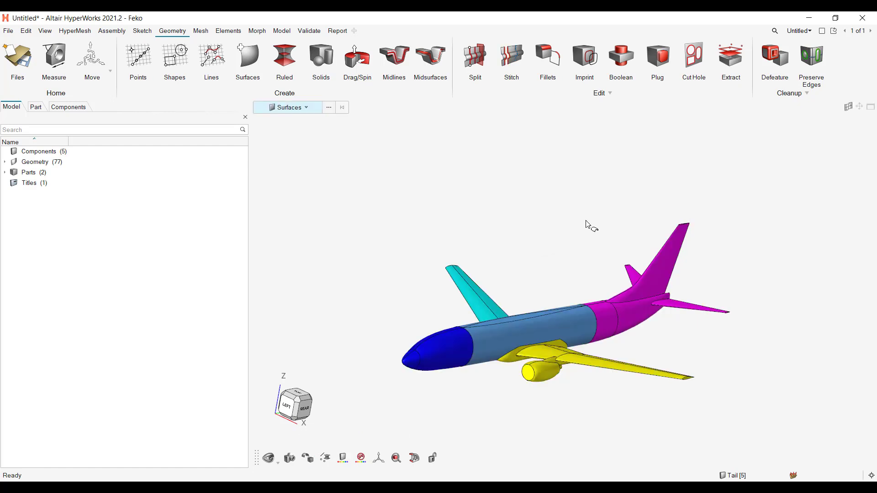
# Select the cyan wing's outer leading surface and extend the selection to all attached surfaces to check their connectivity.
pyautogui.moveTo(597, 223); pyautogui.dragTo(641, 205, button='right')
pyautogui.moveTo(641, 205); pyautogui.dragTo(612, 240, button='middle')
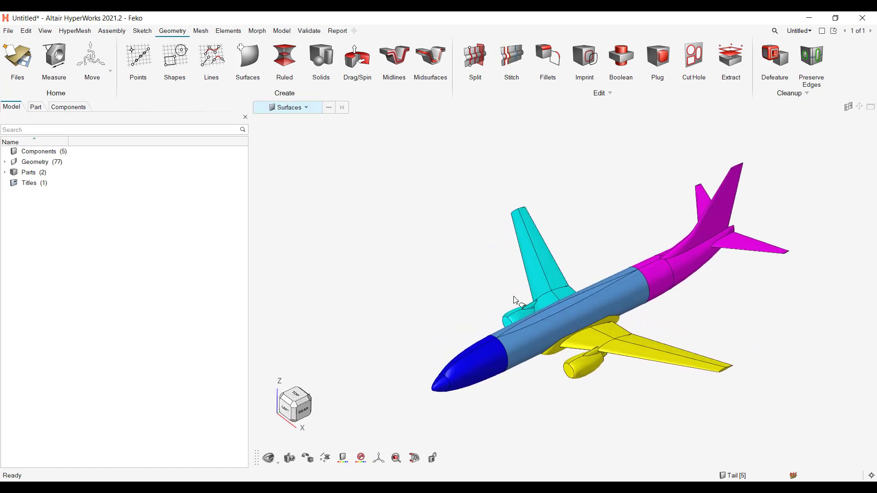
pyautogui.scroll(4, 515, 300)
pyautogui.click(540, 287)
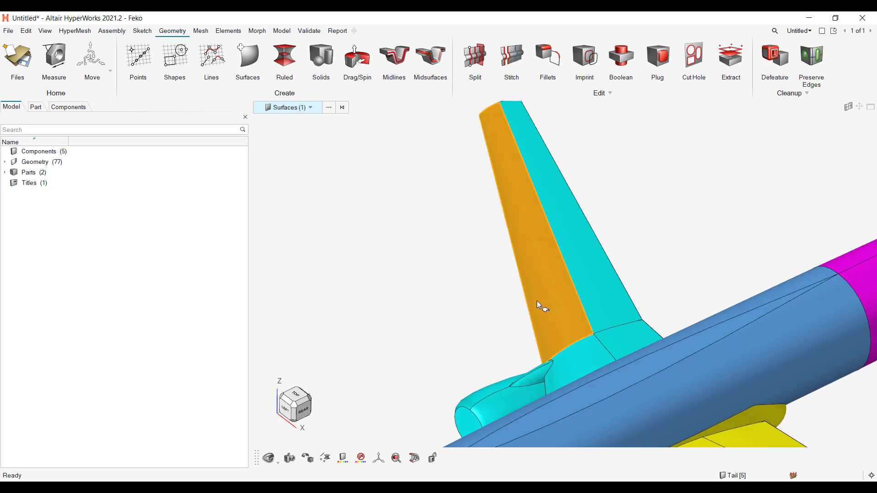
pyautogui.moveTo(532, 343); pyautogui.dragTo(550, 334, button='middle')
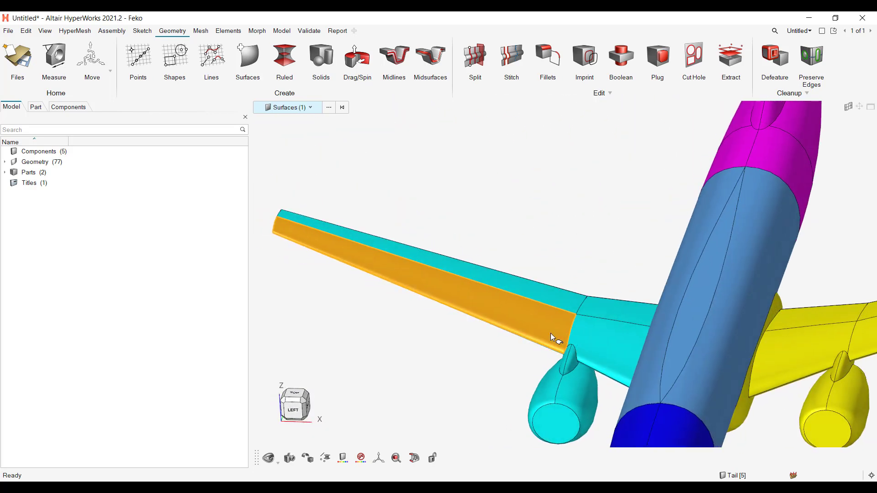
pyautogui.rightClick(522, 324)
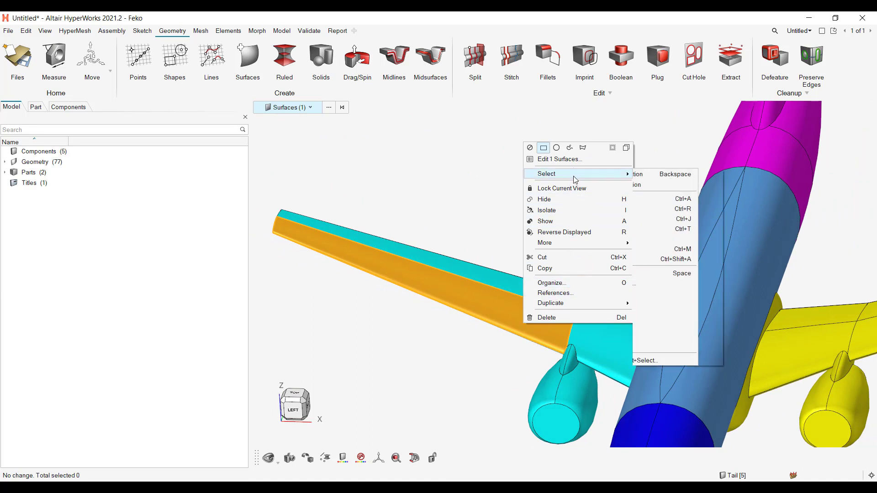
pyautogui.moveTo(614, 173)
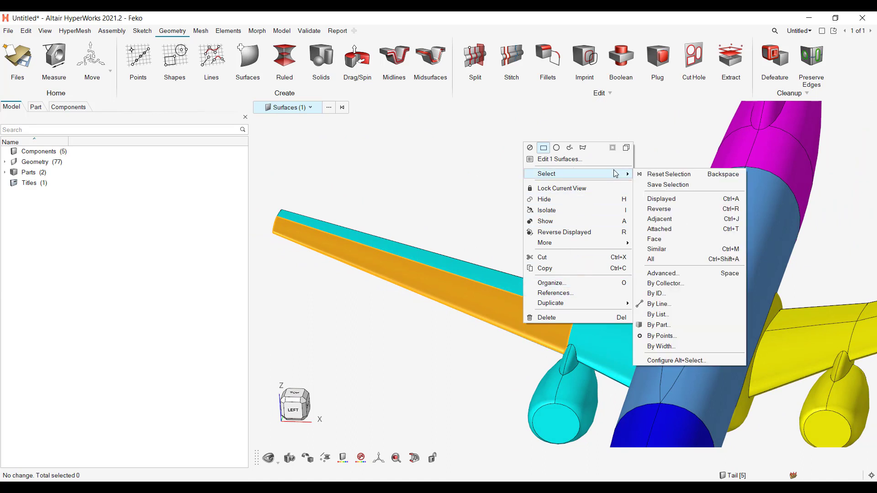
pyautogui.click(684, 230)
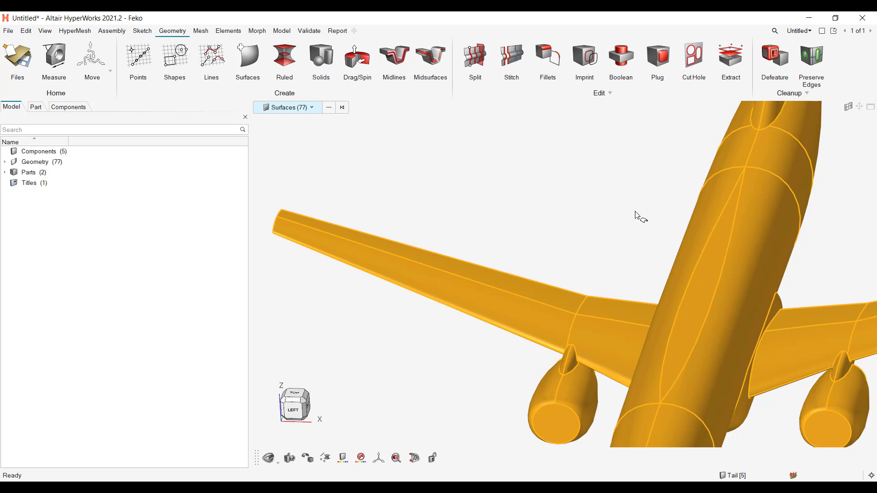
pyautogui.scroll(-5, 638, 215)
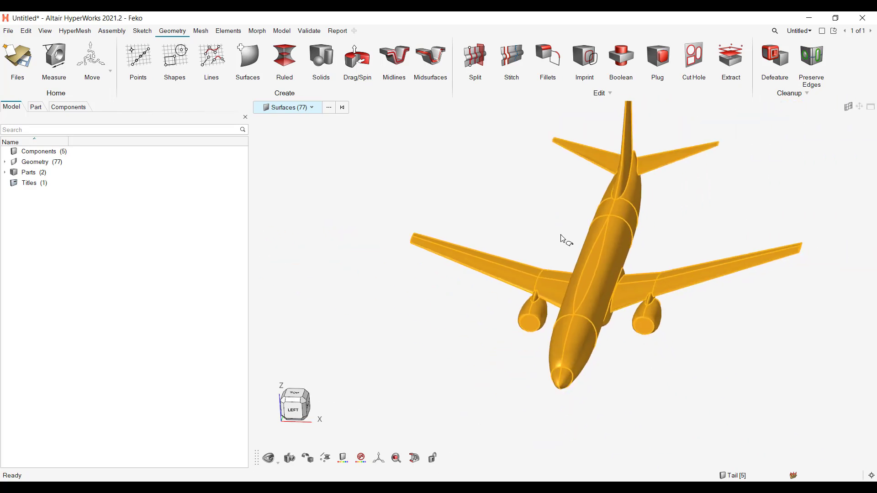
# Hide the selected attached surfaces, undo the hiding, and clear the selection.
pyautogui.press('h')
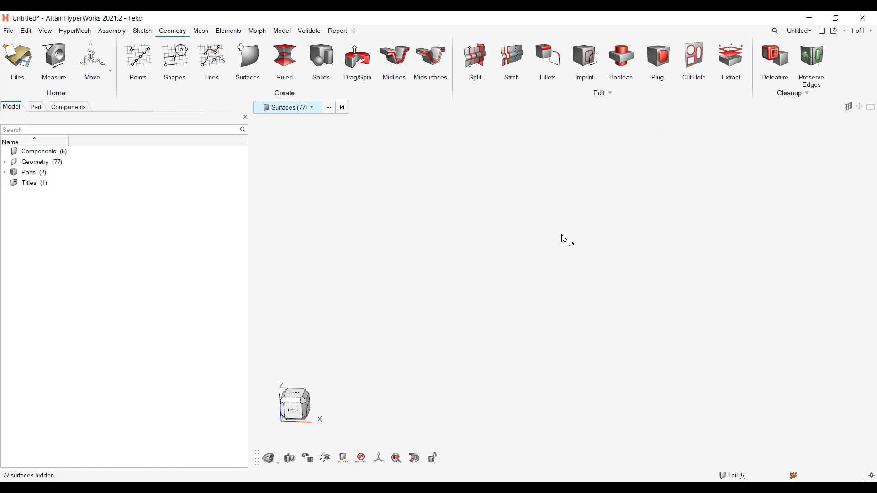
pyautogui.hotkey('ctrl', 'z')
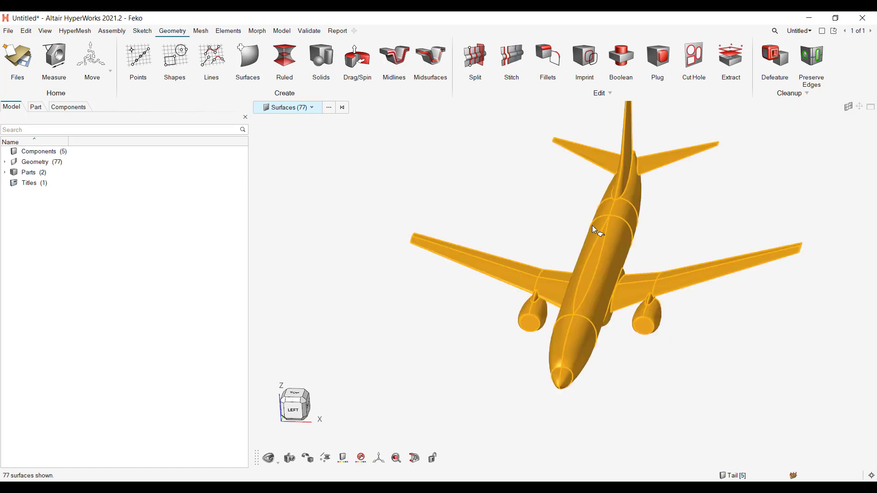
pyautogui.press('Escape')
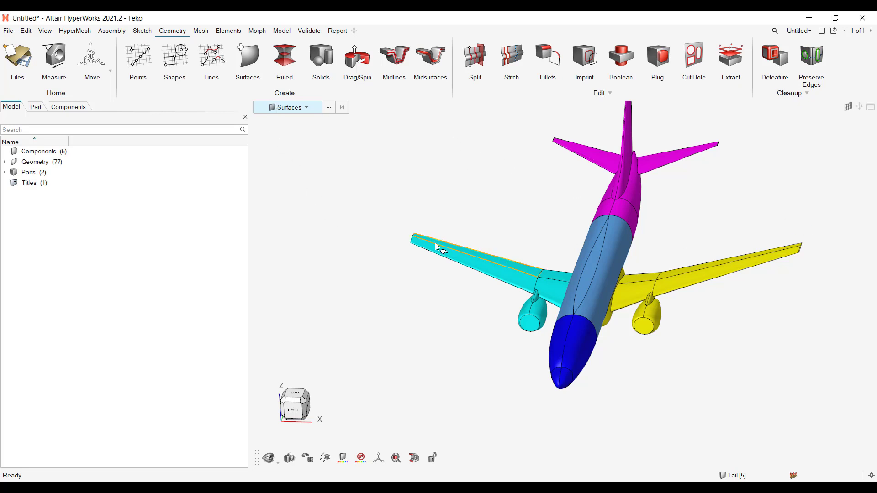
pyautogui.moveTo(726, 225); pyautogui.dragTo(693, 262, button='middle')
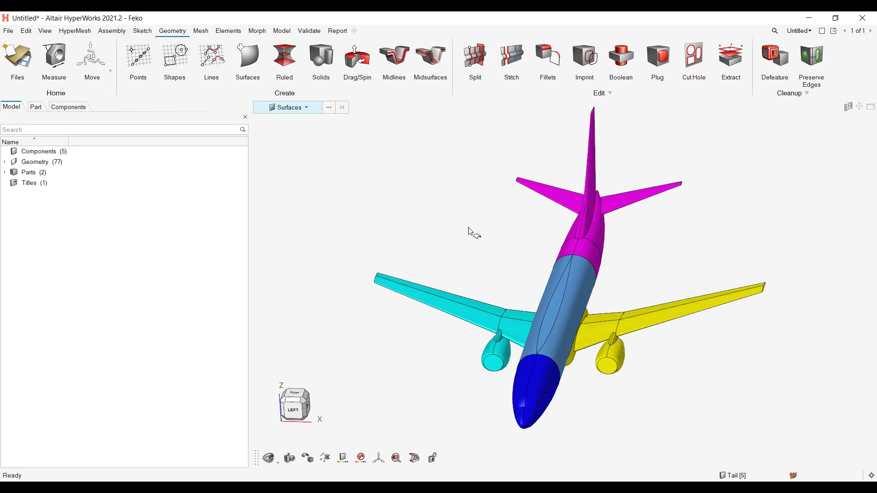
# Pick the fuselage with the Bounding solid tool to check for a closed volume, then exit without creating a solid.
pyautogui.click(320, 56)
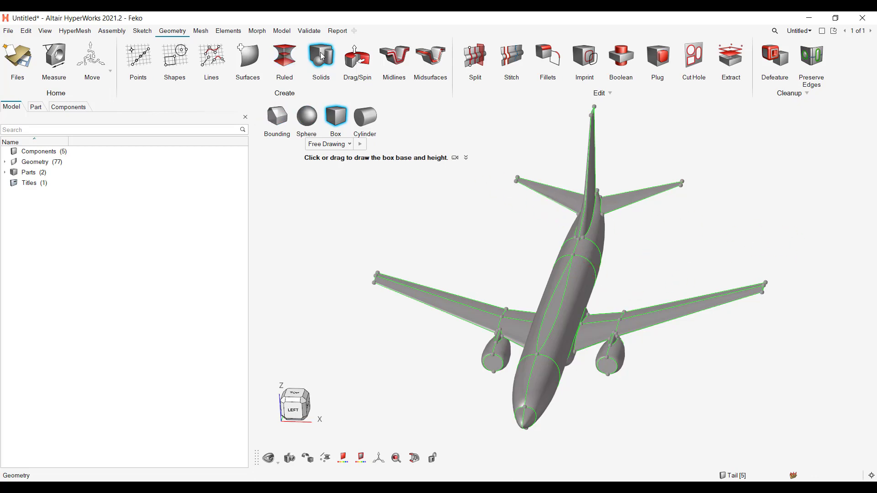
pyautogui.click(284, 116)
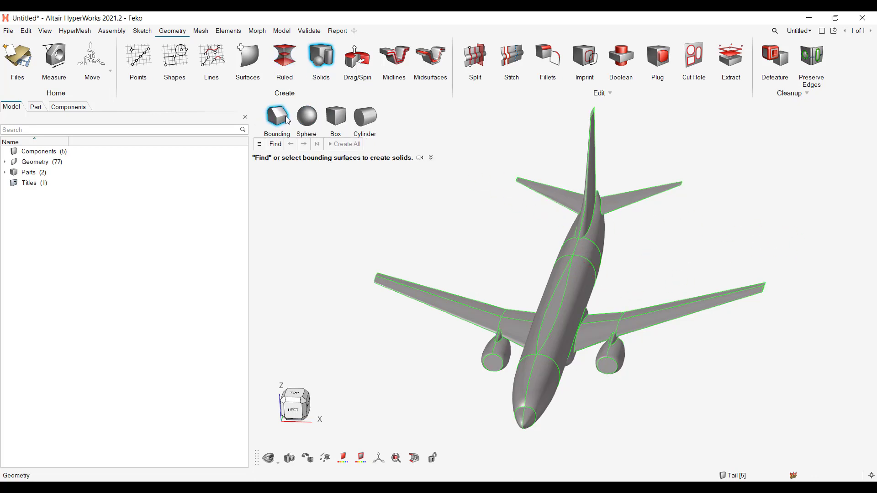
pyautogui.click(546, 312)
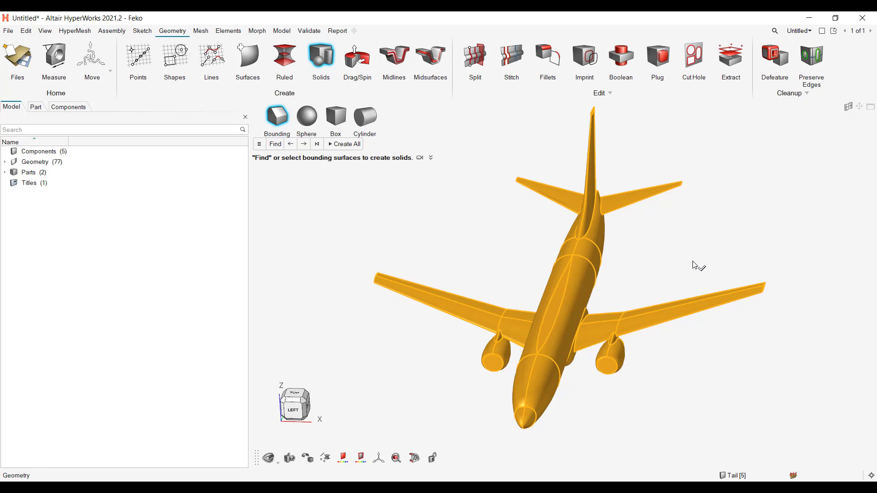
pyautogui.moveTo(692, 265)
pyautogui.mouseDown(button='right')
pyautogui.moveTo(606, 254)
pyautogui.moveTo(668, 276)
pyautogui.moveTo(662, 211)
pyautogui.moveTo(656, 256)
pyautogui.moveTo(689, 272)
pyautogui.moveTo(643, 289)
pyautogui.mouseUp(button='right')
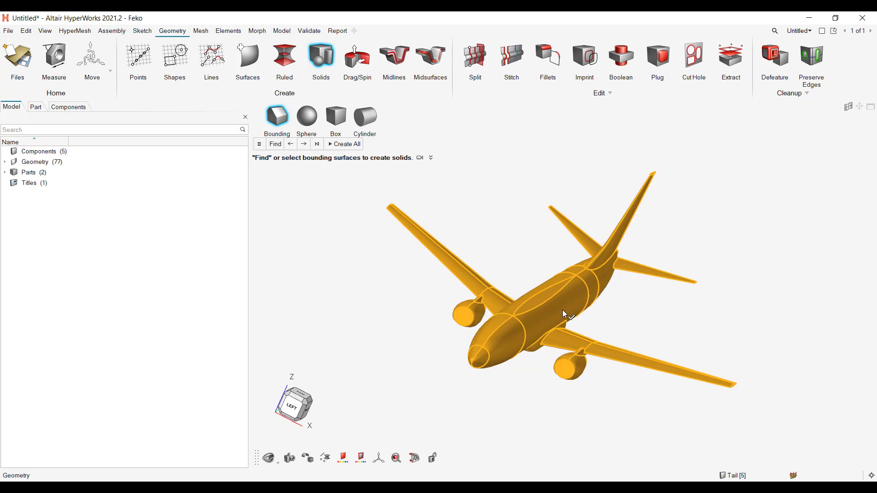
pyautogui.rightClick(604, 302)
# Unstitch one long shared edge of the narrow panel on top of the fuselage with the Stitch tool, and exit.
pyautogui.click(511, 56)
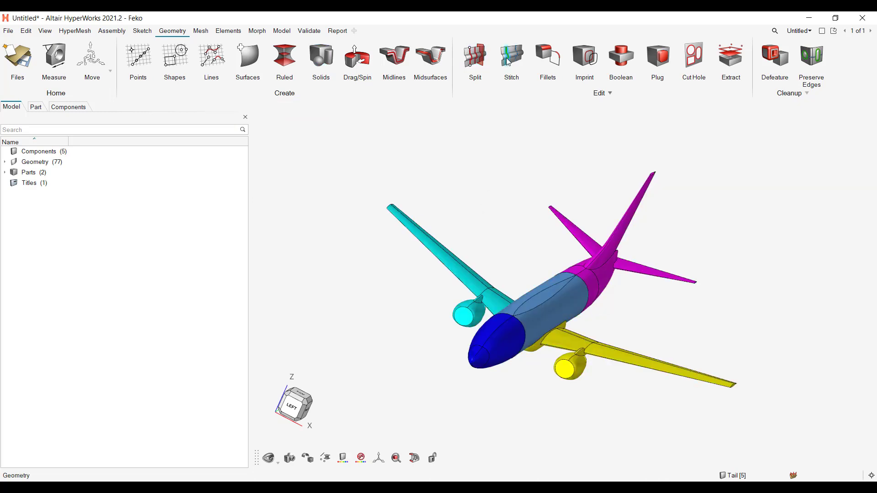
pyautogui.scroll(5, 636, 297)
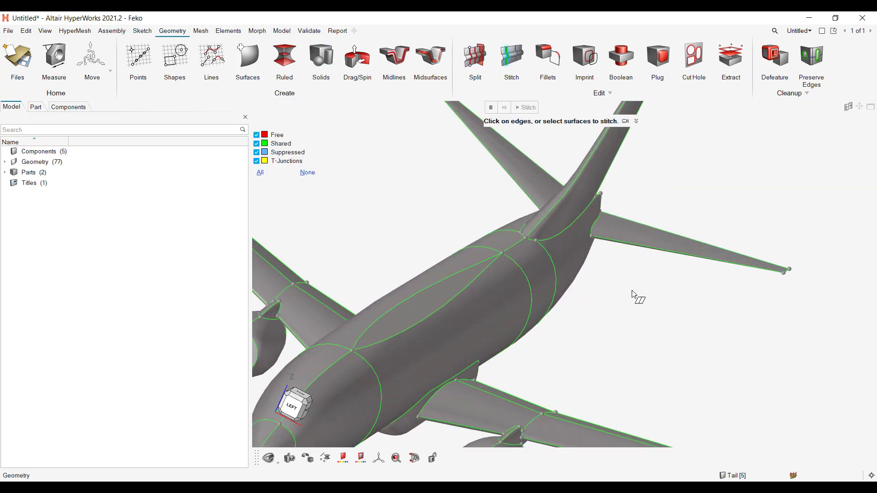
pyautogui.click(456, 298)
pyautogui.rightClick(623, 361)
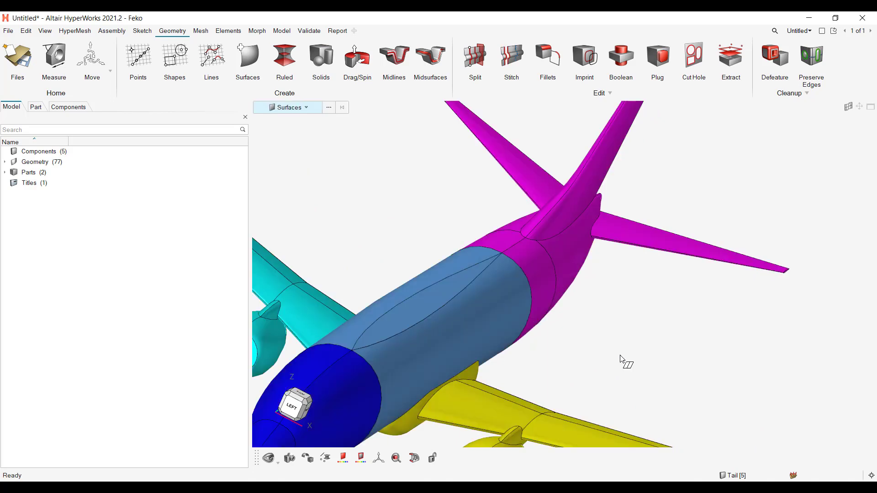
# Check for a closed volume with the Bounding solid tool while the fuselage edge is free, then exit without creating a solid.
pyautogui.scroll(-5, 662, 355)
pyautogui.click(327, 62)
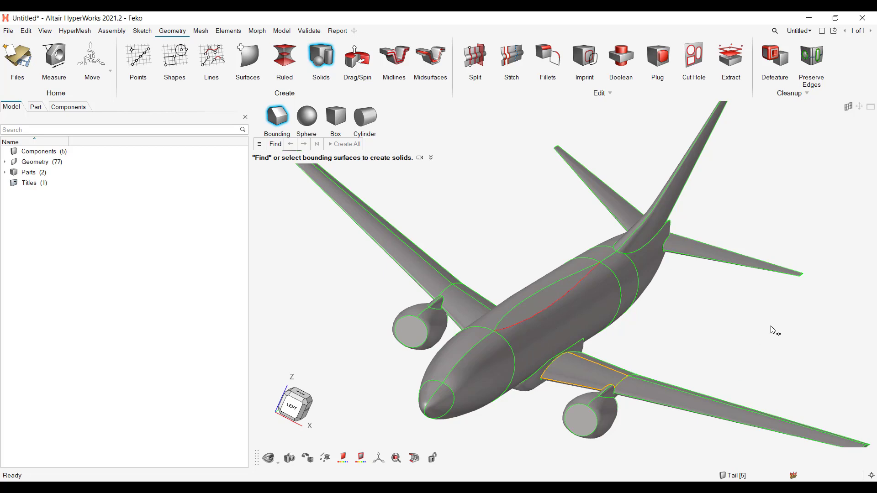
pyautogui.press('Escape')
# Stitch the free edge of the top fuselage panel back to its neighbouring surface.
pyautogui.click(512, 59)
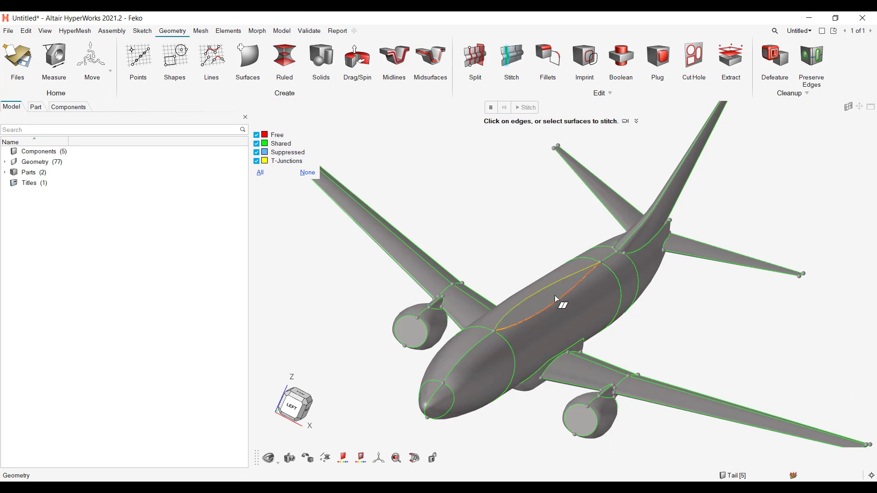
pyautogui.click(570, 304)
pyautogui.middleClick(573, 306)
pyautogui.click(586, 284)
# Split the narrow top fuselage panel lengthwise along the centre, from its rear corner to its front corner, using interactive Split.
pyautogui.moveTo(527, 245)
pyautogui.mouseDown(button='right')
pyautogui.moveTo(487, 258)
pyautogui.moveTo(531, 248)
pyautogui.moveTo(532, 238)
pyautogui.mouseUp(button='right')
pyautogui.moveTo(535, 201); pyautogui.dragTo(731, 296, button='right')
pyautogui.moveTo(731, 297)
pyautogui.mouseDown(button='middle')
pyautogui.moveTo(695, 310)
pyautogui.moveTo(747, 296)
pyautogui.moveTo(733, 289)
pyautogui.mouseUp(button='middle')
pyautogui.moveTo(743, 292); pyautogui.dragTo(704, 247, button='right')
pyautogui.moveTo(615, 254); pyautogui.dragTo(640, 266, button='middle')
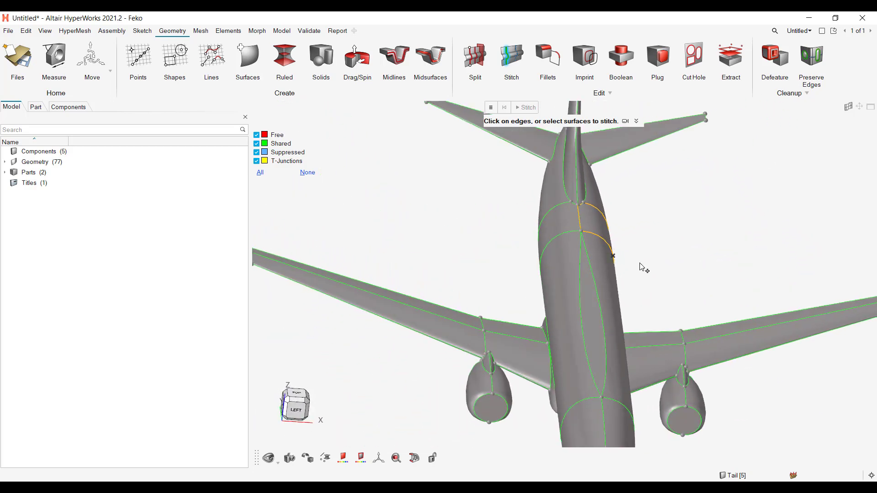
pyautogui.click(473, 62)
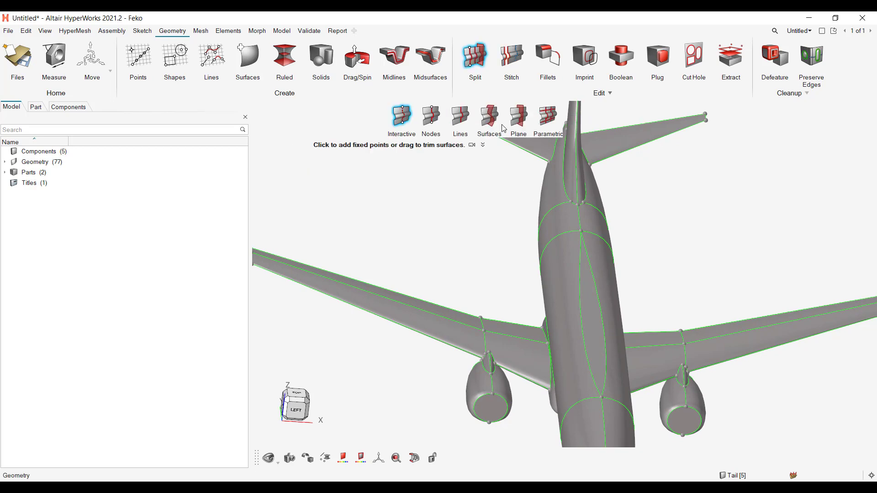
pyautogui.moveTo(700, 262); pyautogui.dragTo(692, 225, button='right')
pyautogui.moveTo(602, 279); pyautogui.dragTo(568, 223, button='middle')
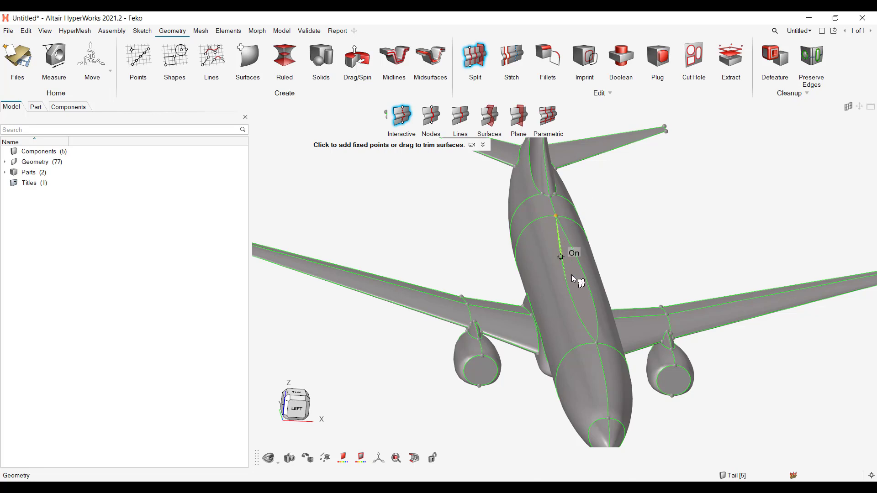
pyautogui.moveTo(579, 294); pyautogui.dragTo(595, 343)
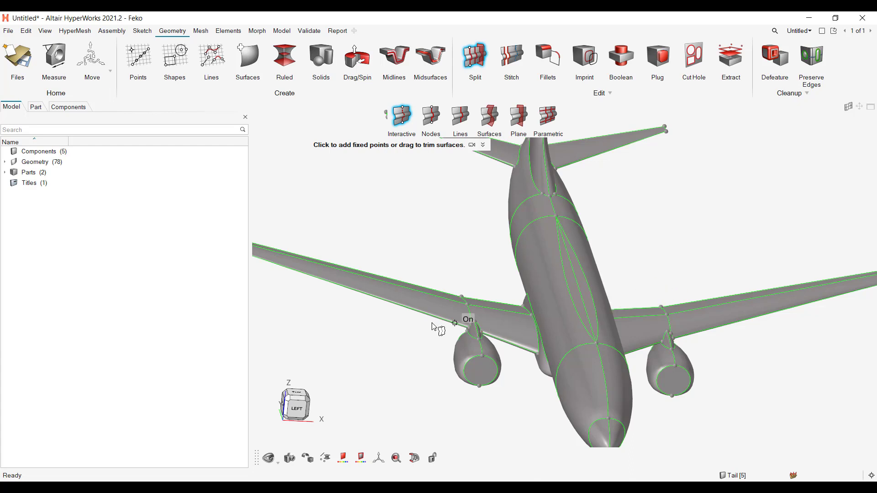
# Split the rear upper surface of each outer wing into four segments with three chordwise cuts per wing.
pyautogui.moveTo(372, 311); pyautogui.dragTo(485, 350, button='right')
pyautogui.moveTo(485, 350); pyautogui.dragTo(479, 322, button='middle')
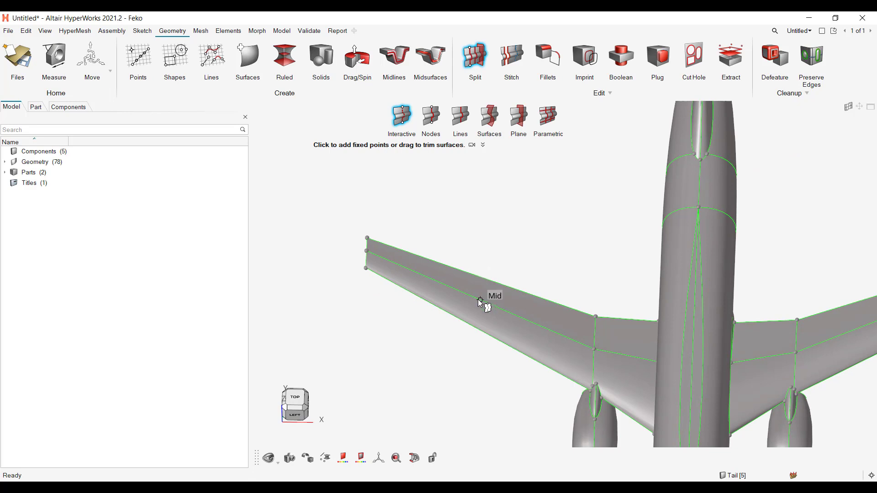
pyautogui.moveTo(480, 300); pyautogui.dragTo(482, 278)
pyautogui.moveTo(538, 324); pyautogui.dragTo(539, 296)
pyautogui.moveTo(425, 269); pyautogui.dragTo(425, 257)
pyautogui.moveTo(766, 252); pyautogui.dragTo(595, 269, button='right')
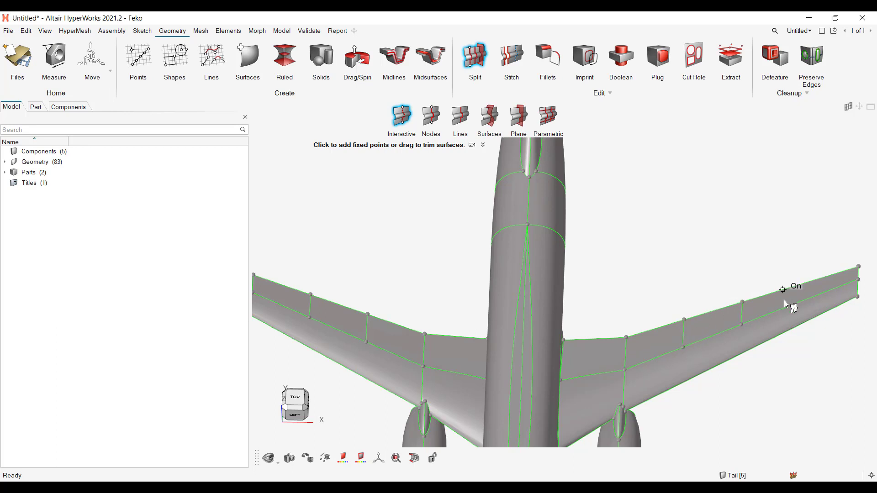
pyautogui.moveTo(799, 283); pyautogui.dragTo(799, 283)
# Set up a plane split with the mid-fuselage surfaces as targets and a split plane placed on the fuselage.
pyautogui.scroll(-3, 736, 227)
pyautogui.moveTo(731, 222); pyautogui.dragTo(702, 239, button='right')
pyautogui.moveTo(703, 240); pyautogui.dragTo(689, 241, button='middle')
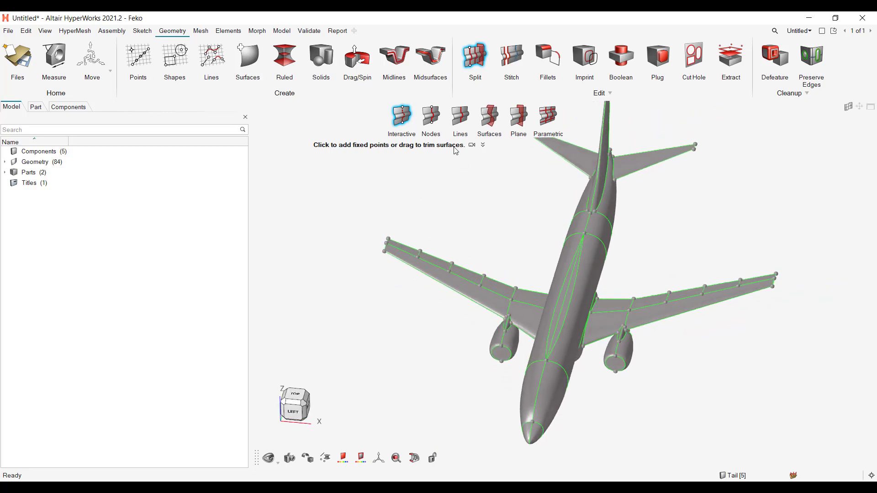
pyautogui.click(518, 122)
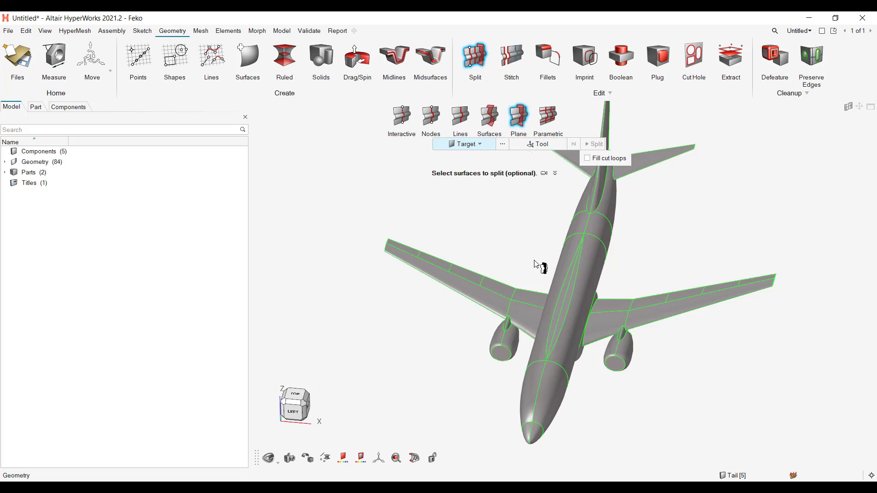
pyautogui.moveTo(533, 256); pyautogui.dragTo(623, 302)
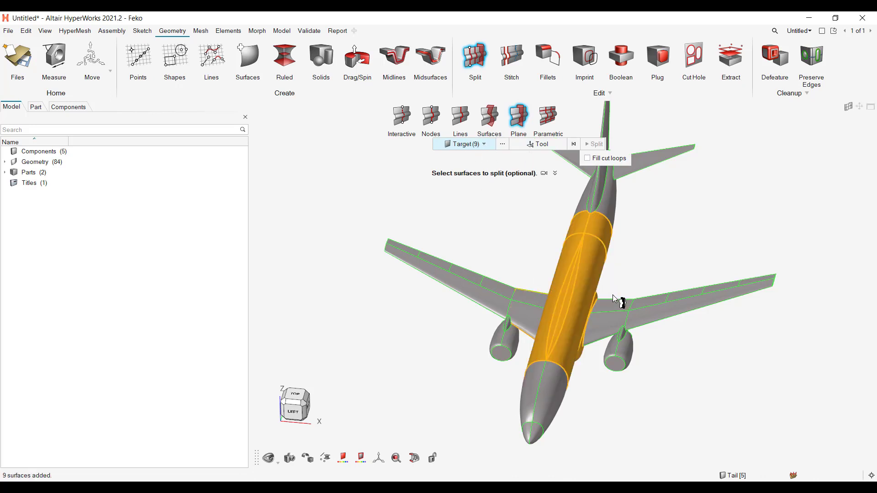
pyautogui.click(537, 144)
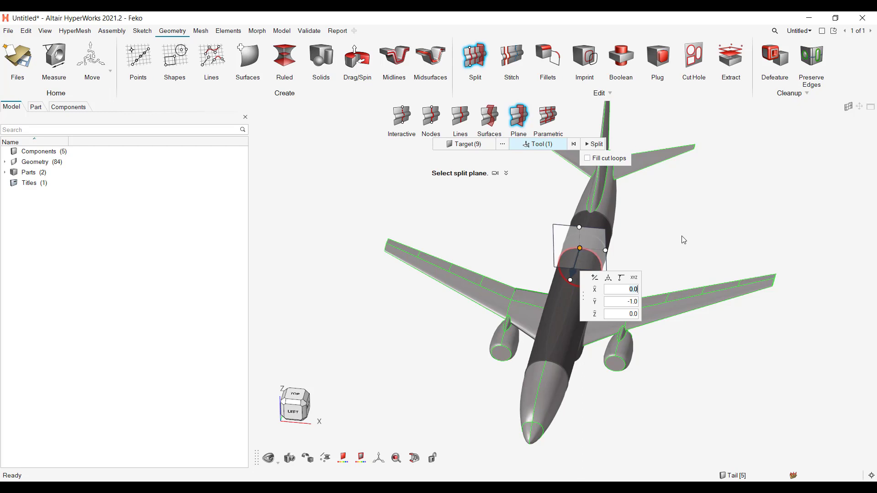
pyautogui.moveTo(683, 239); pyautogui.dragTo(574, 288, button='middle')
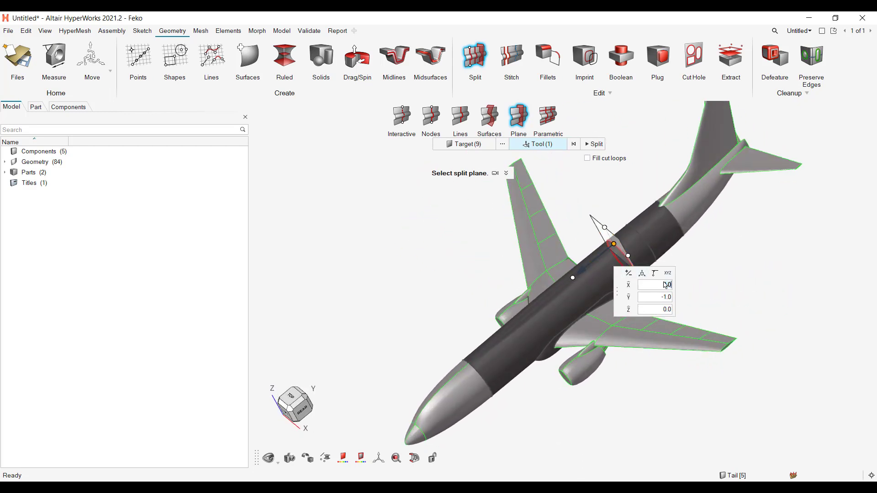
pyautogui.moveTo(616, 293); pyautogui.dragTo(691, 288)
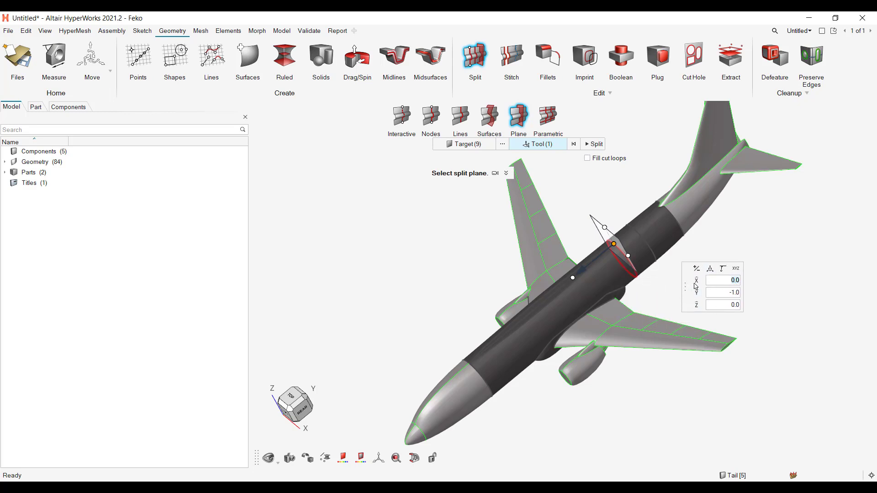
# Try the split plane along the X, Y and Z axes, then split the fuselage surfaces with its normal along Y.
pyautogui.click(697, 281)
pyautogui.click(696, 294)
pyautogui.click(696, 306)
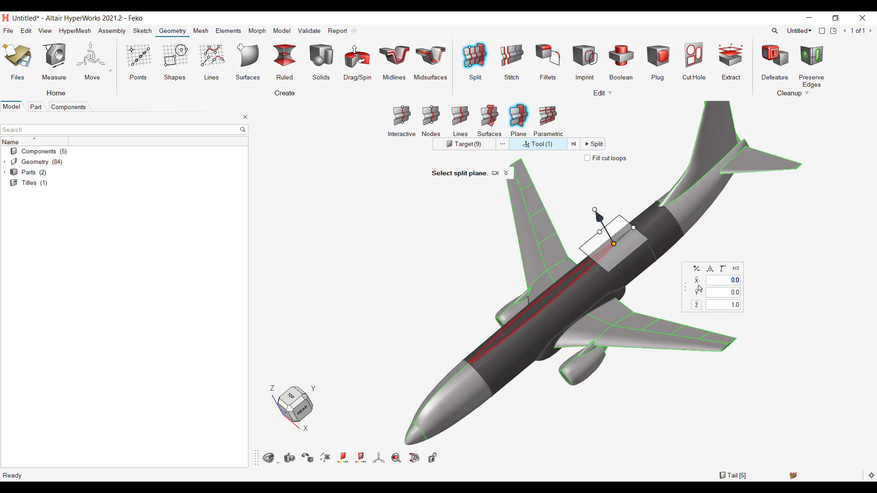
pyautogui.click(697, 280)
pyautogui.moveTo(628, 289); pyautogui.dragTo(695, 290, button='middle')
pyautogui.click(697, 293)
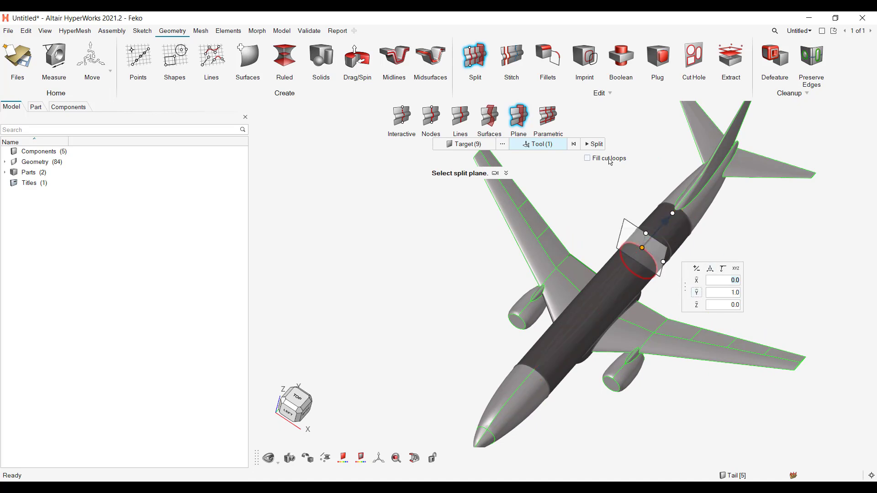
pyautogui.click(594, 145)
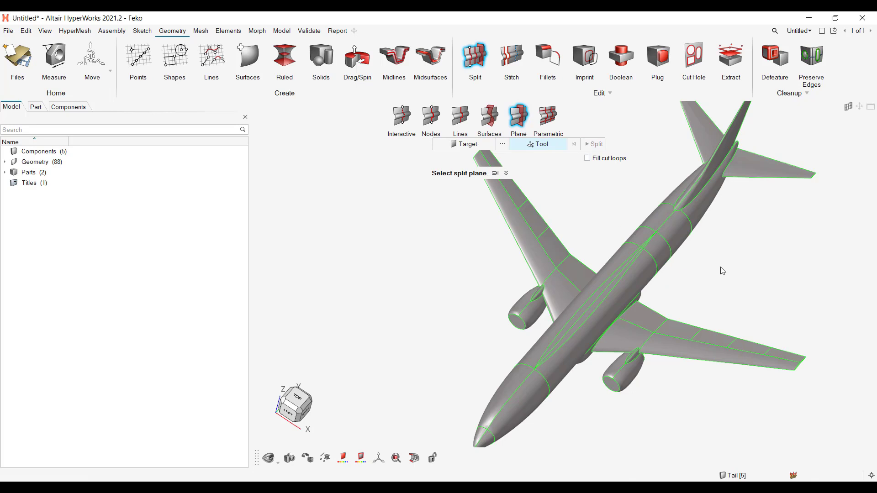
# Undo the plane split of the fuselage surfaces and clear the target selection.
pyautogui.moveTo(770, 290); pyautogui.dragTo(721, 290, button='middle')
pyautogui.hotkey('ctrl', 'z')
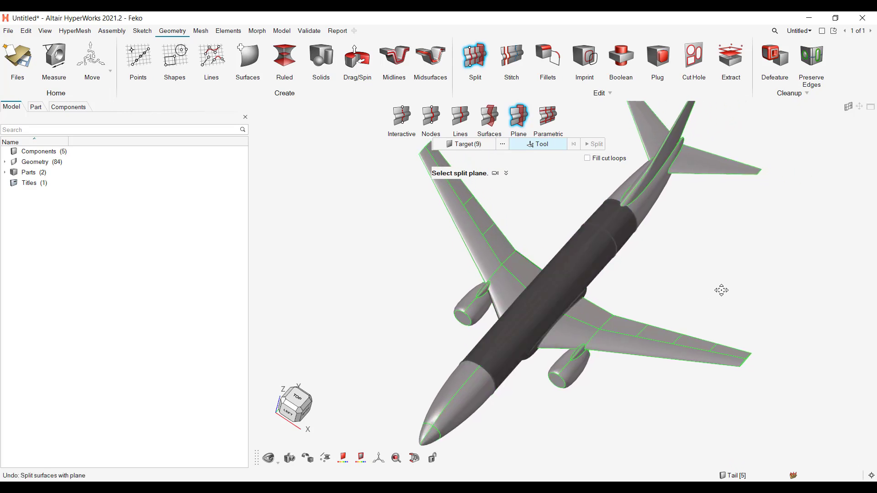
pyautogui.hotkey('ctrl', 'y')
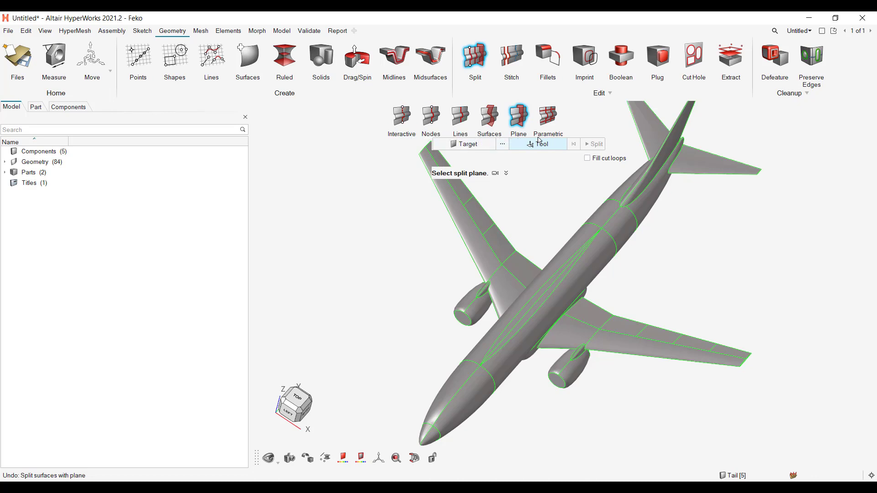
# Suppress the two curved outer edges of the top fuselage panel, leaving its centre split line shared.
pyautogui.click(521, 57)
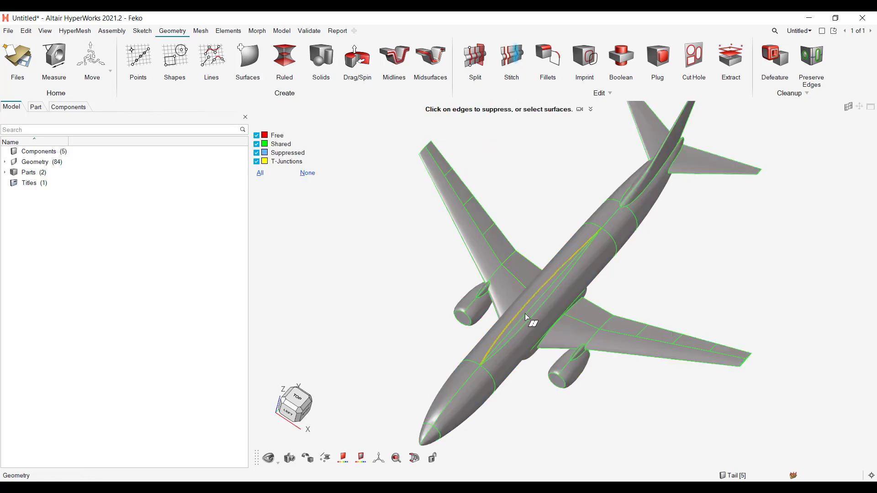
pyautogui.scroll(5, 530, 315)
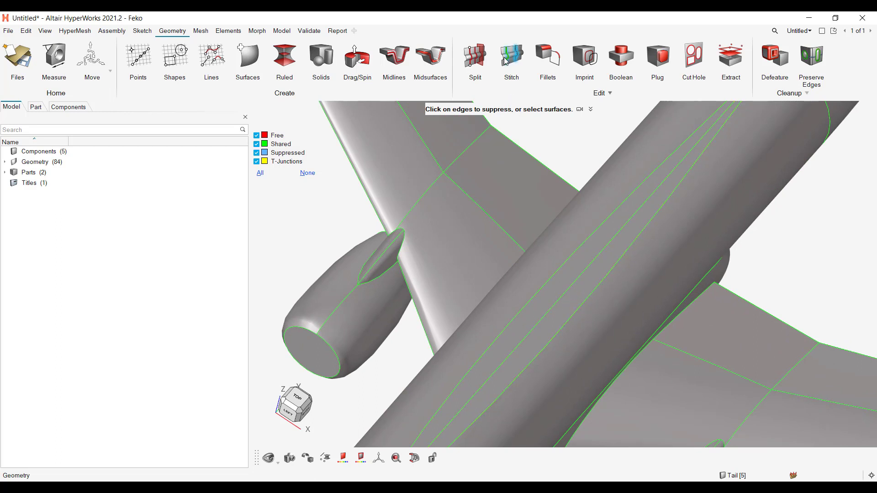
pyautogui.click(590, 297)
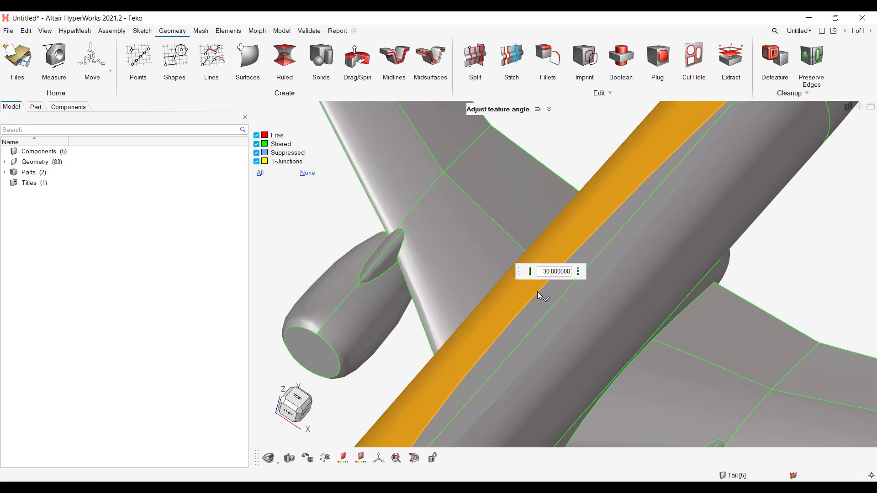
pyautogui.click(530, 301)
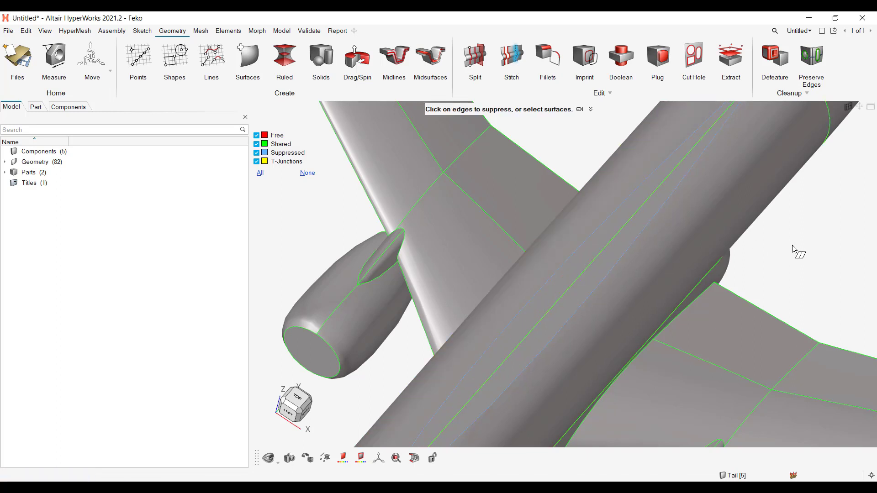
# Examine the suppressed edges on top of the fuselage from close up and from several angles.
pyautogui.scroll(5, 829, 283)
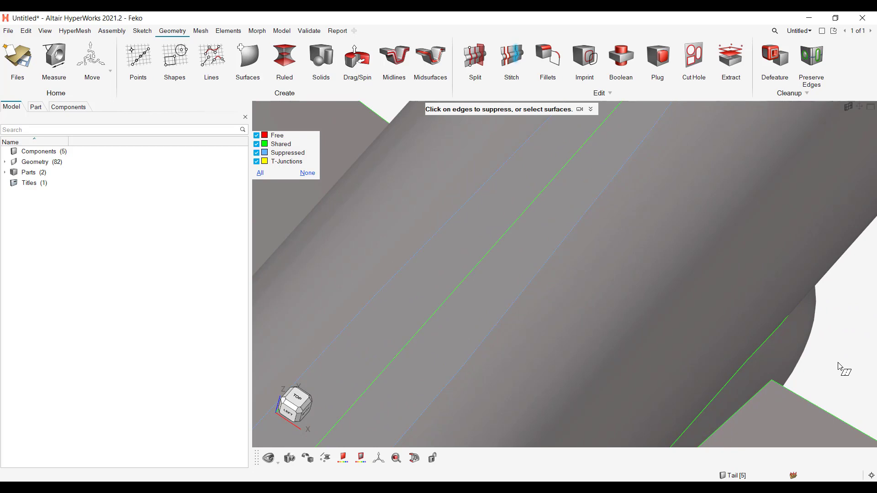
pyautogui.scroll(-8, 841, 367)
pyautogui.moveTo(857, 360); pyautogui.dragTo(670, 269, button='right')
pyautogui.moveTo(685, 266); pyautogui.dragTo(707, 257, button='middle')
pyautogui.scroll(-2, 706, 249)
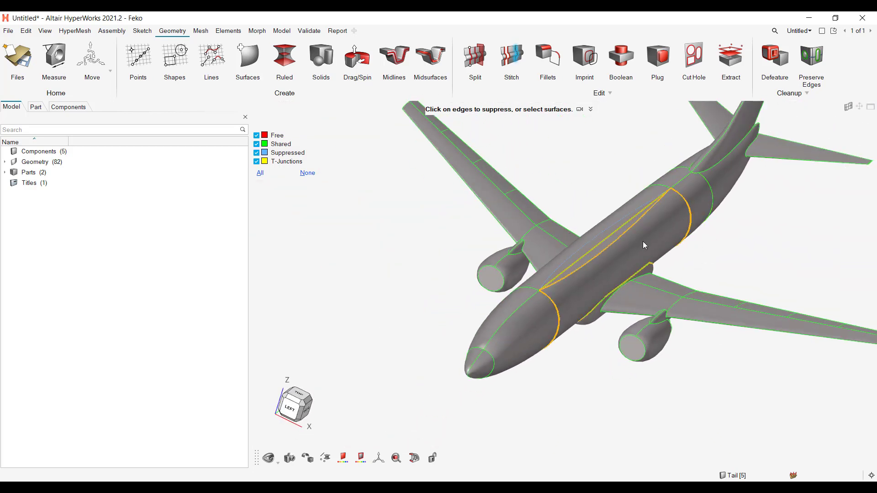
pyautogui.click(577, 274)
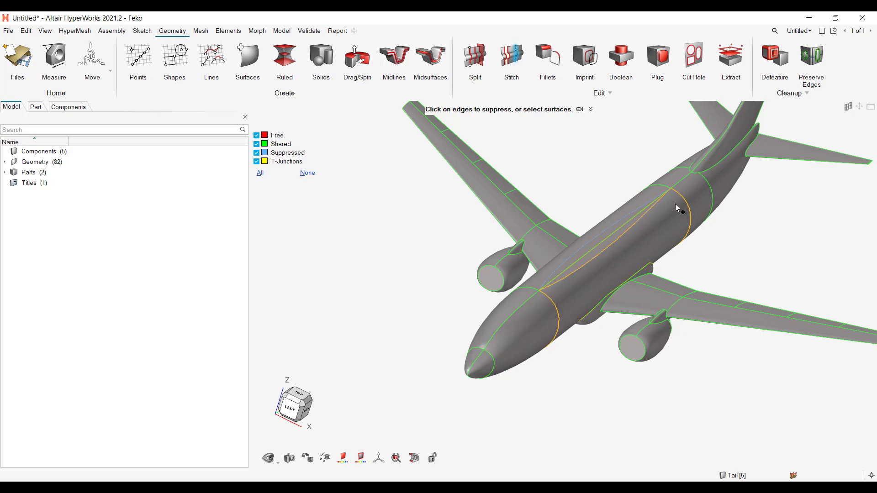
pyautogui.moveTo(817, 225); pyautogui.dragTo(695, 294, button='right')
pyautogui.moveTo(726, 295)
pyautogui.mouseDown(button='middle')
pyautogui.moveTo(760, 307)
pyautogui.moveTo(733, 287)
pyautogui.moveTo(728, 297)
pyautogui.moveTo(740, 297)
pyautogui.mouseUp(button='middle')
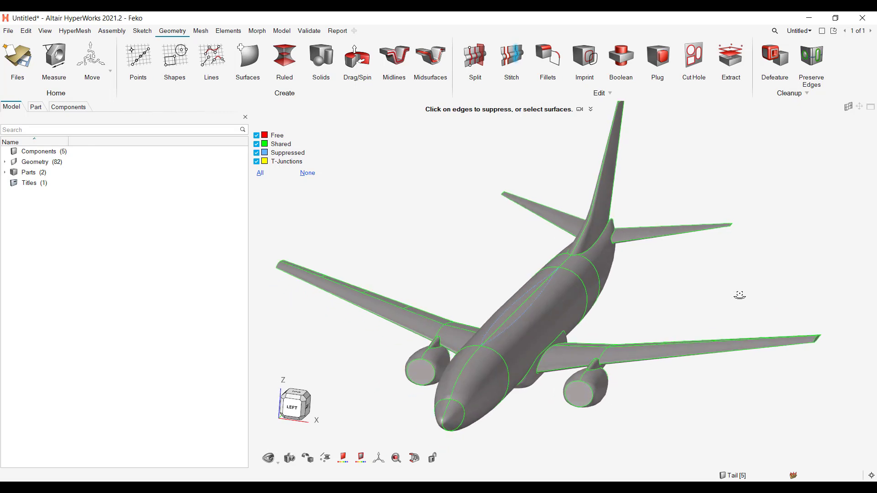
pyautogui.moveTo(756, 252); pyautogui.dragTo(761, 272, button='right')
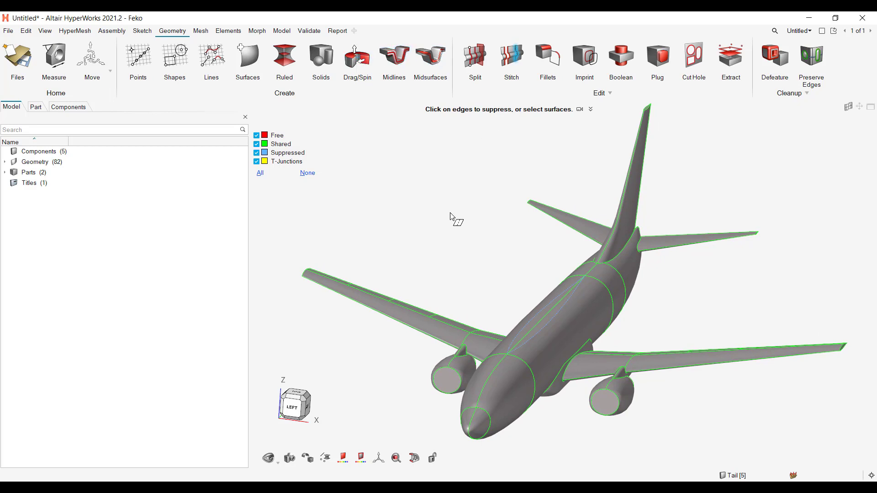